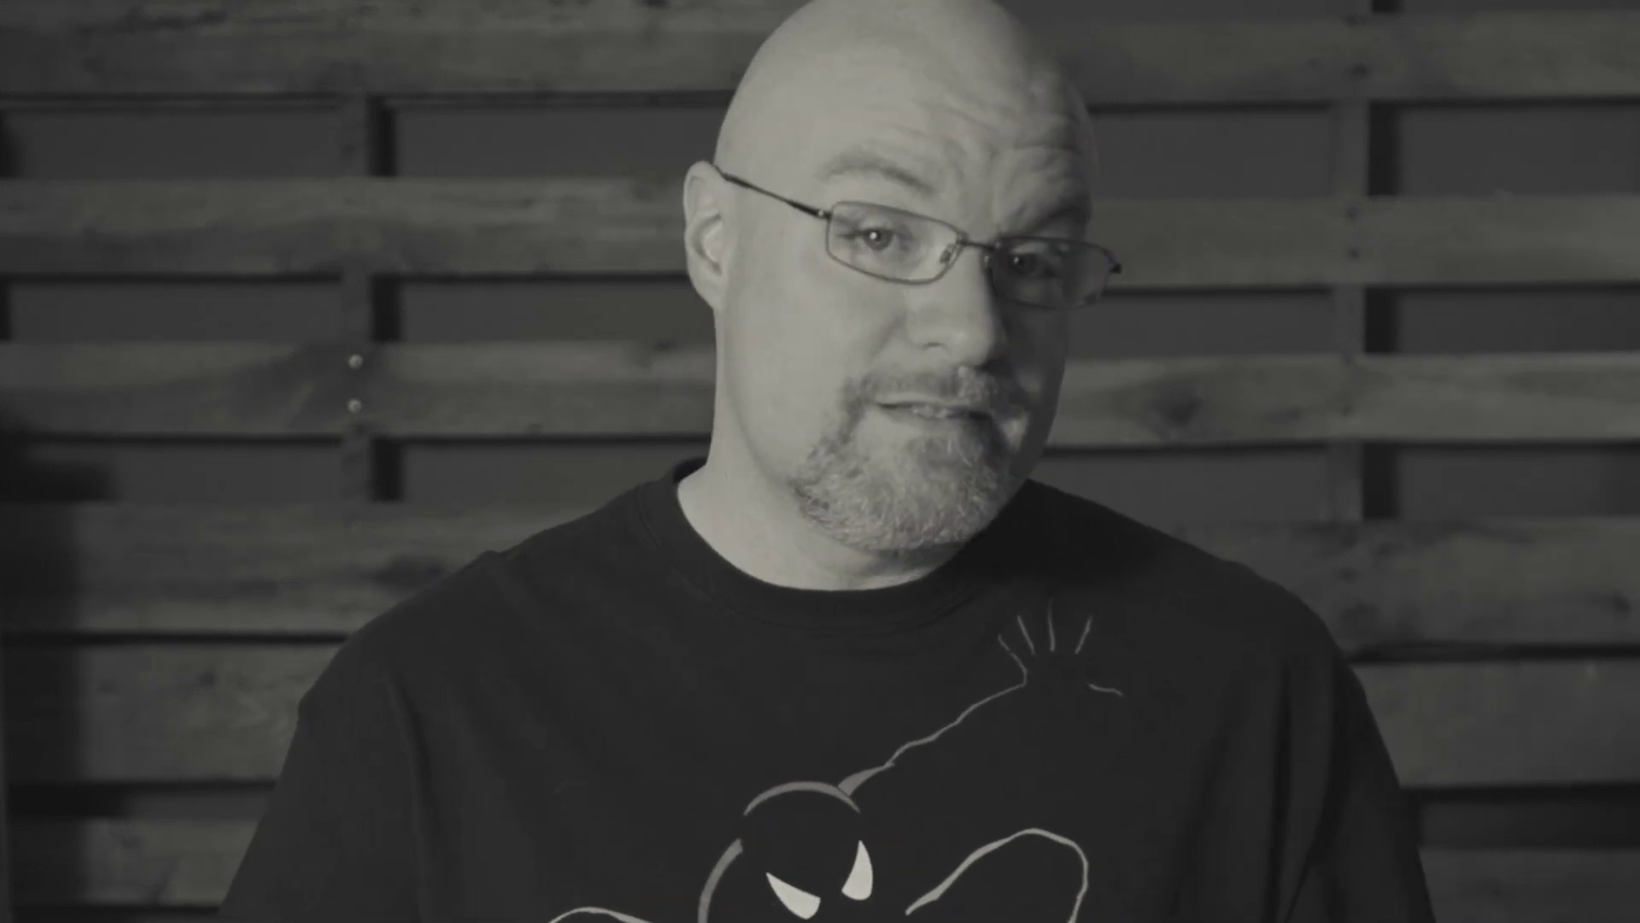
- Show the AdventureWorks workspace's reports, then switch to the free user's browser on the Power BI home page
{"action": "left_click", "coordinate": [258, 271]}
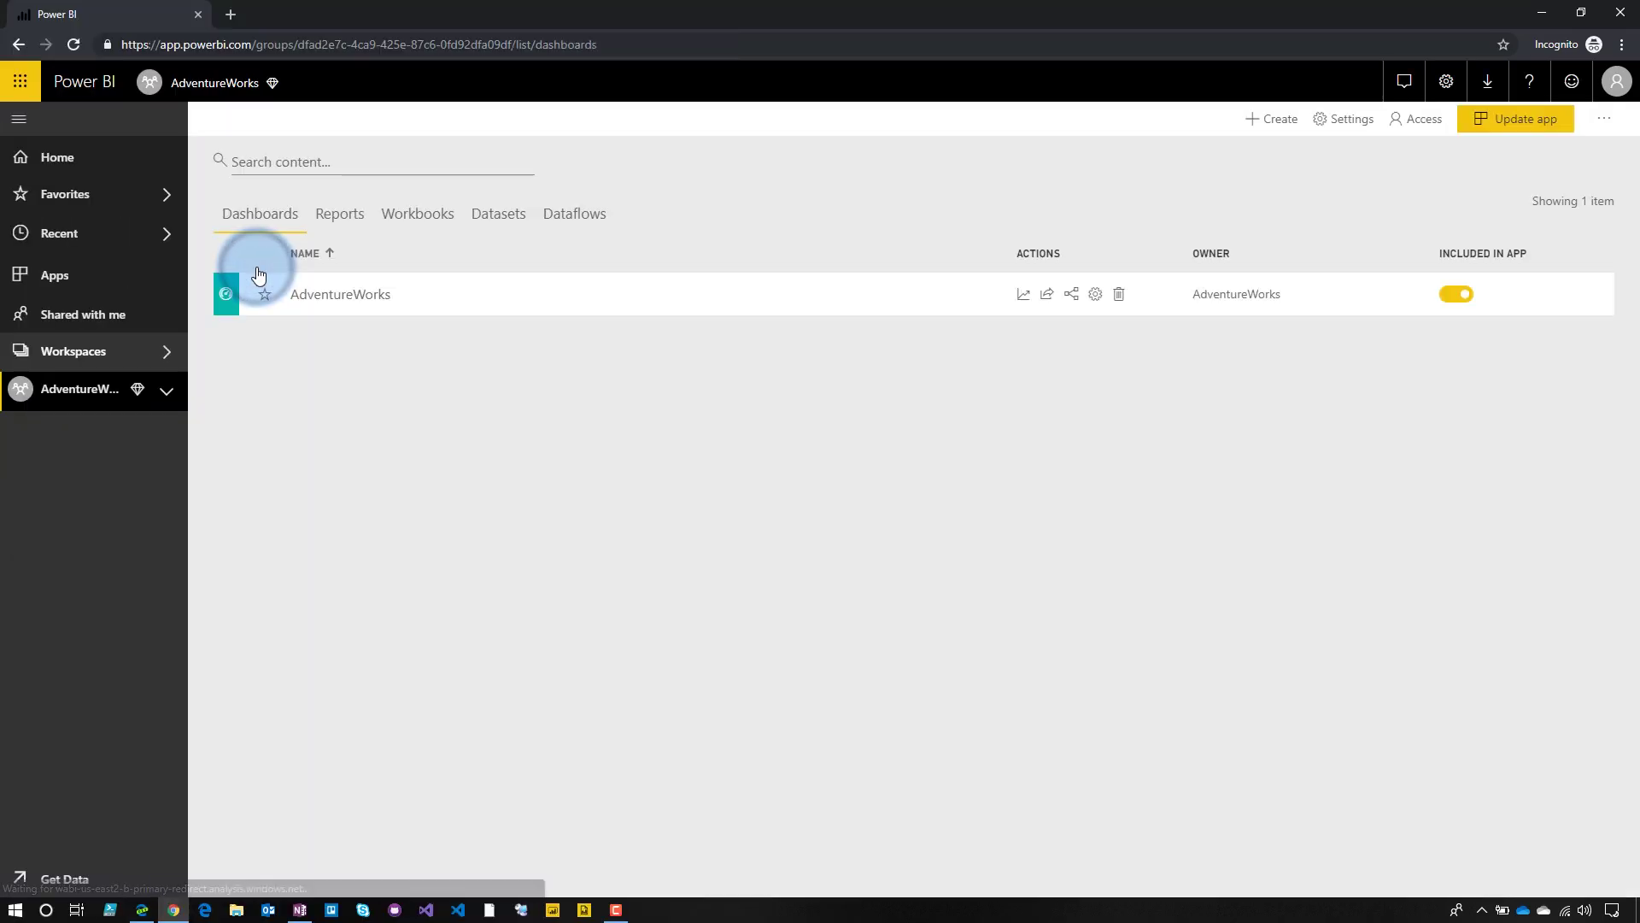
{"action": "left_click", "coordinate": [355, 220]}
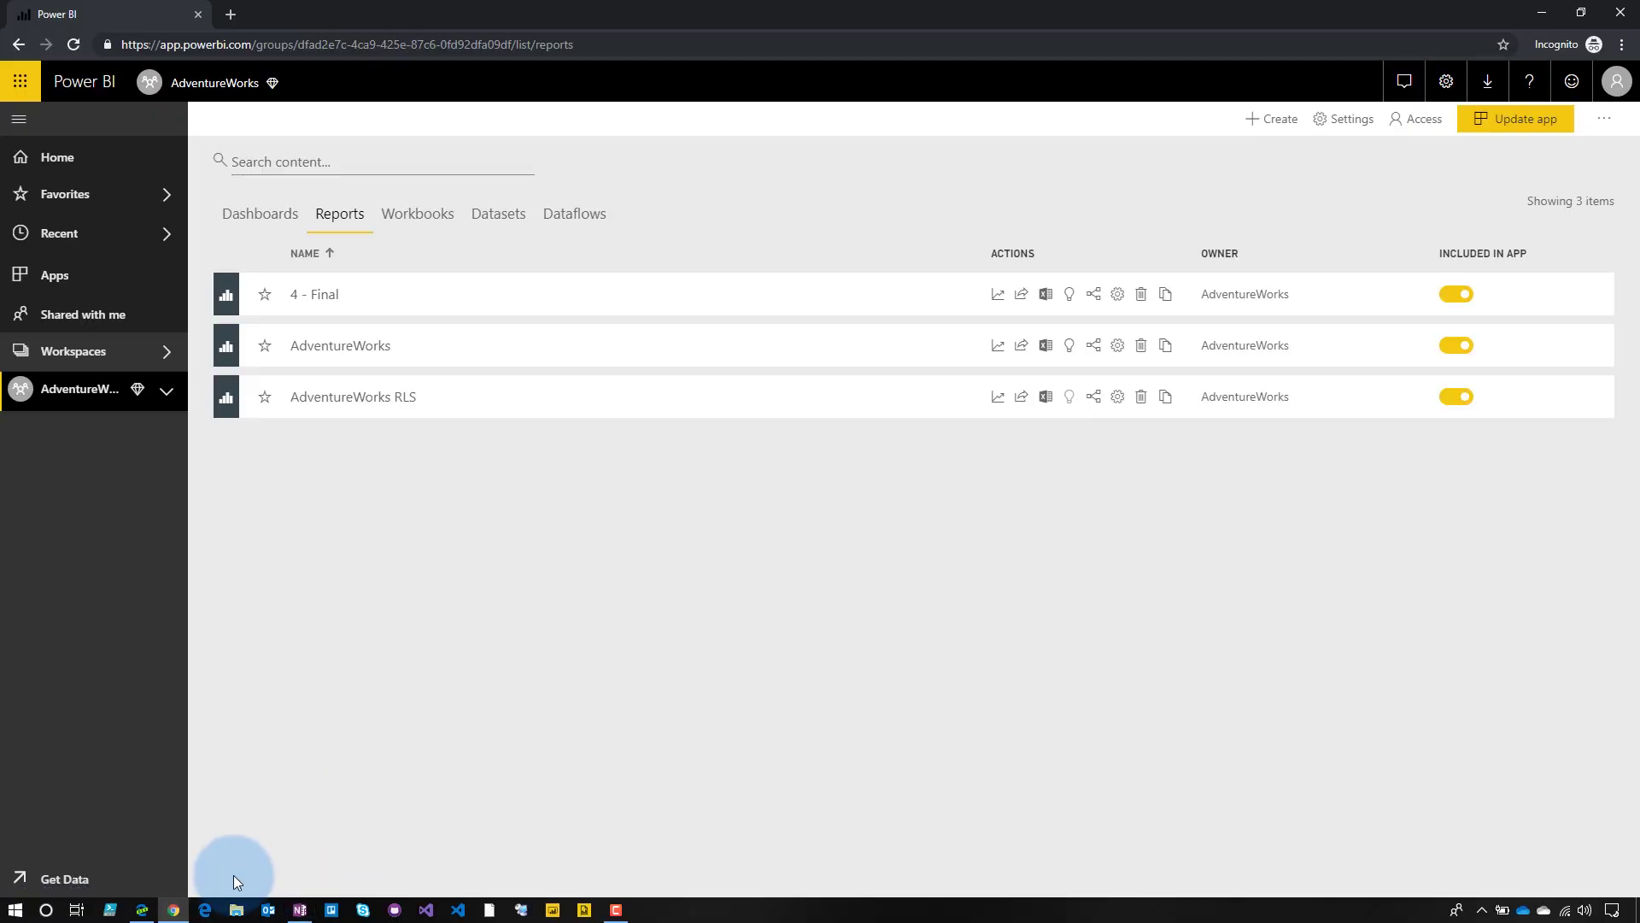
{"action": "left_click", "coordinate": [142, 910]}
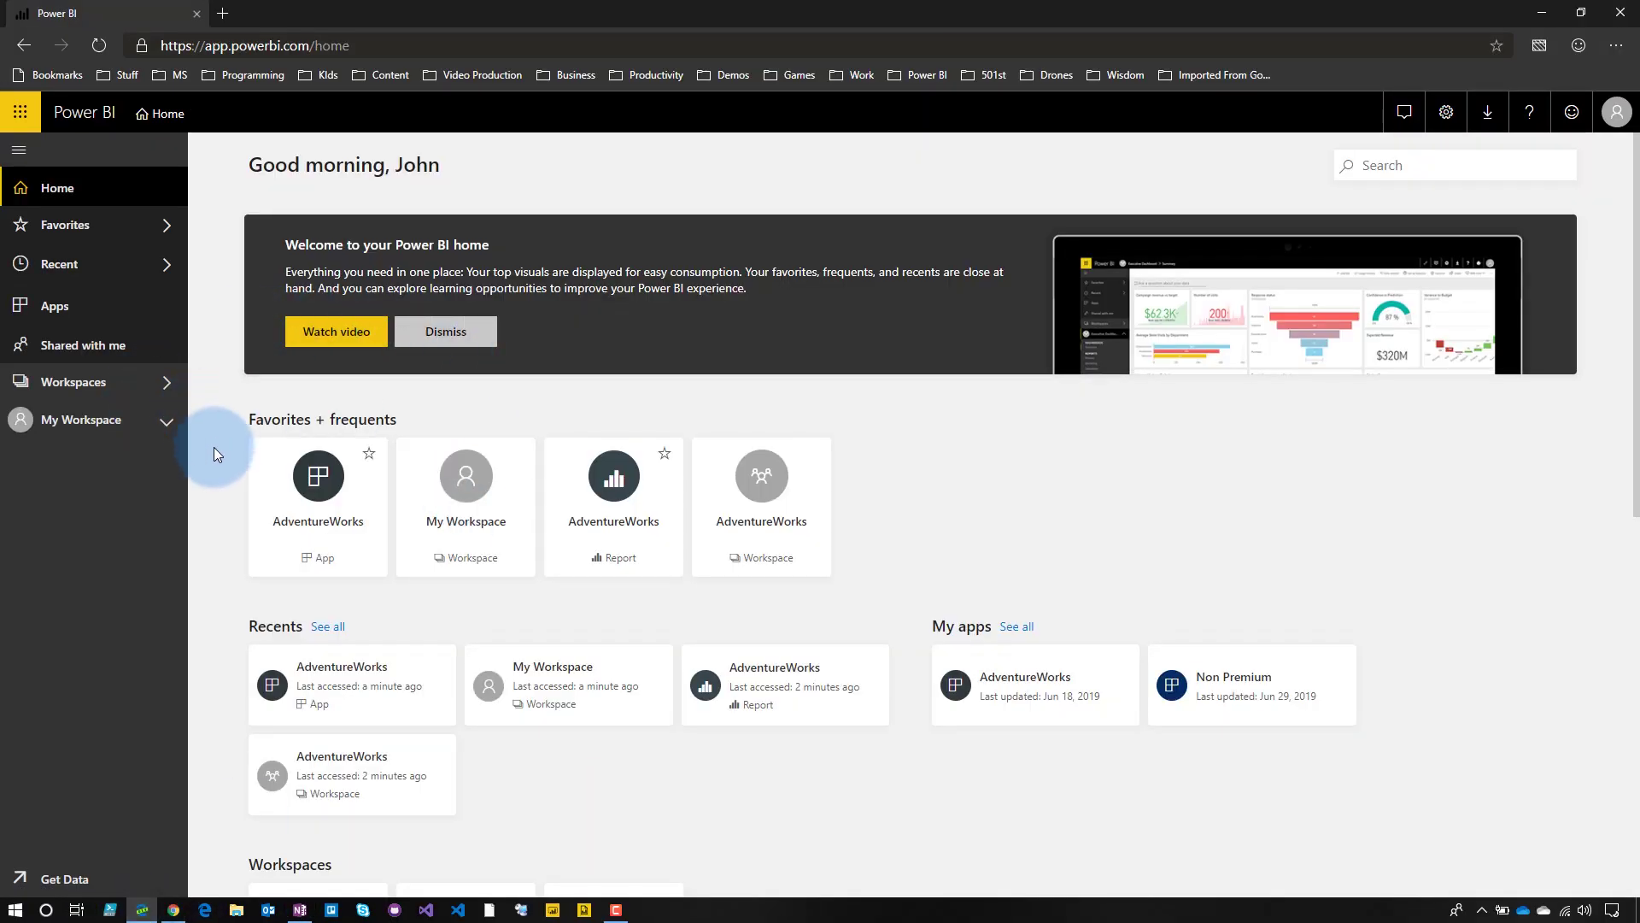
- Check personal storage to confirm the account's free license, then return Home
{"action": "left_click", "coordinate": [1446, 112]}
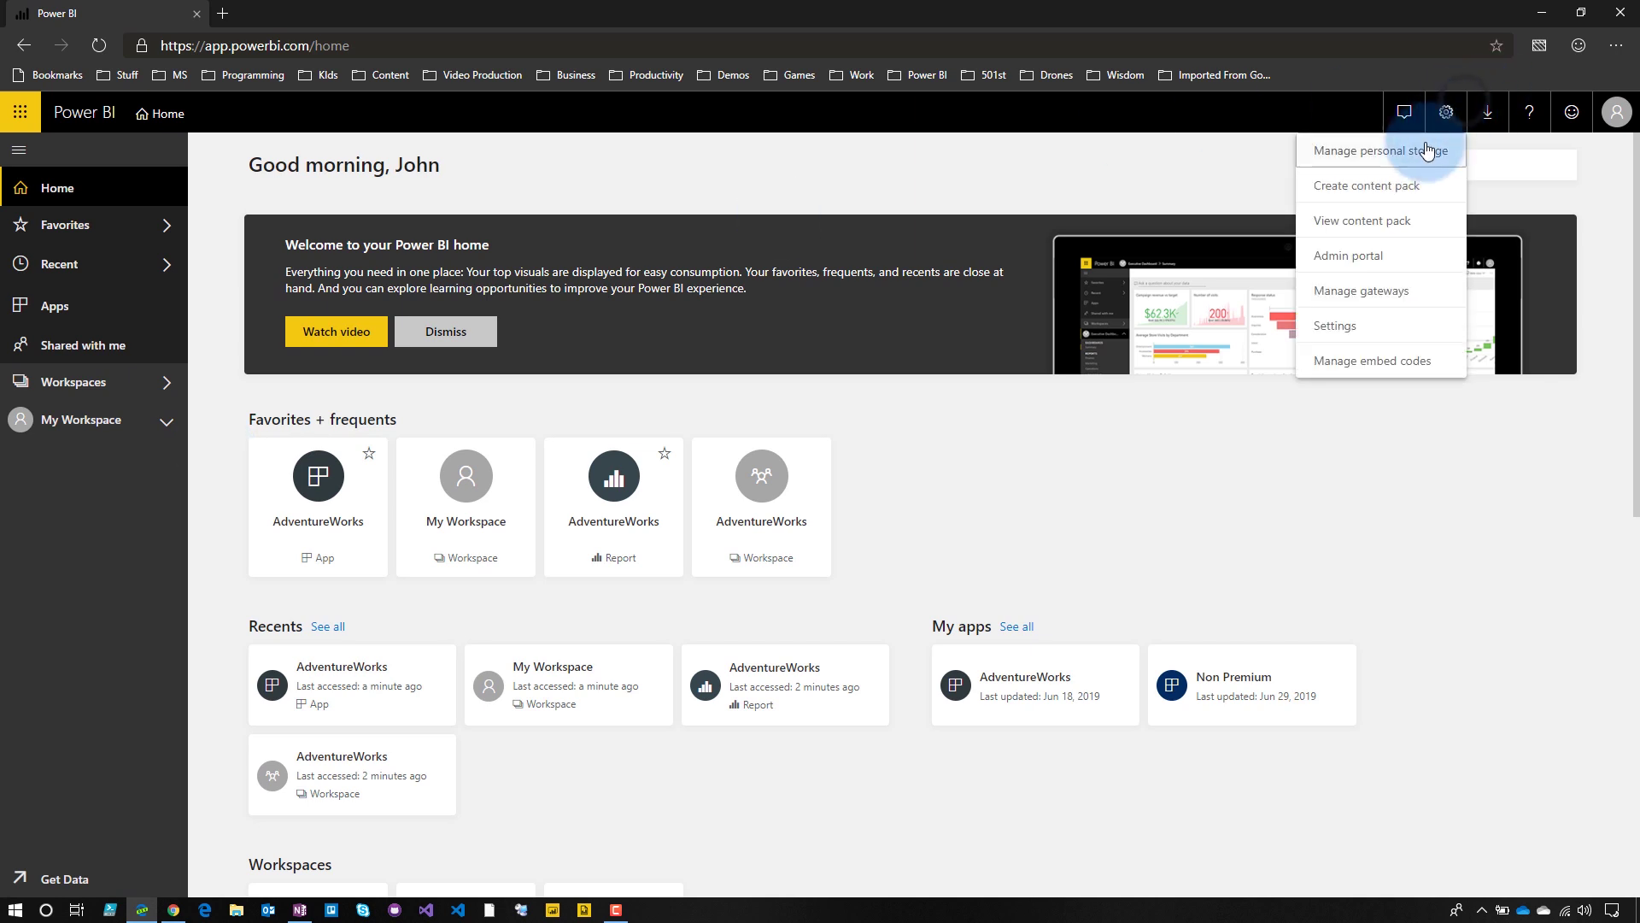
{"action": "left_click", "coordinate": [1435, 151]}
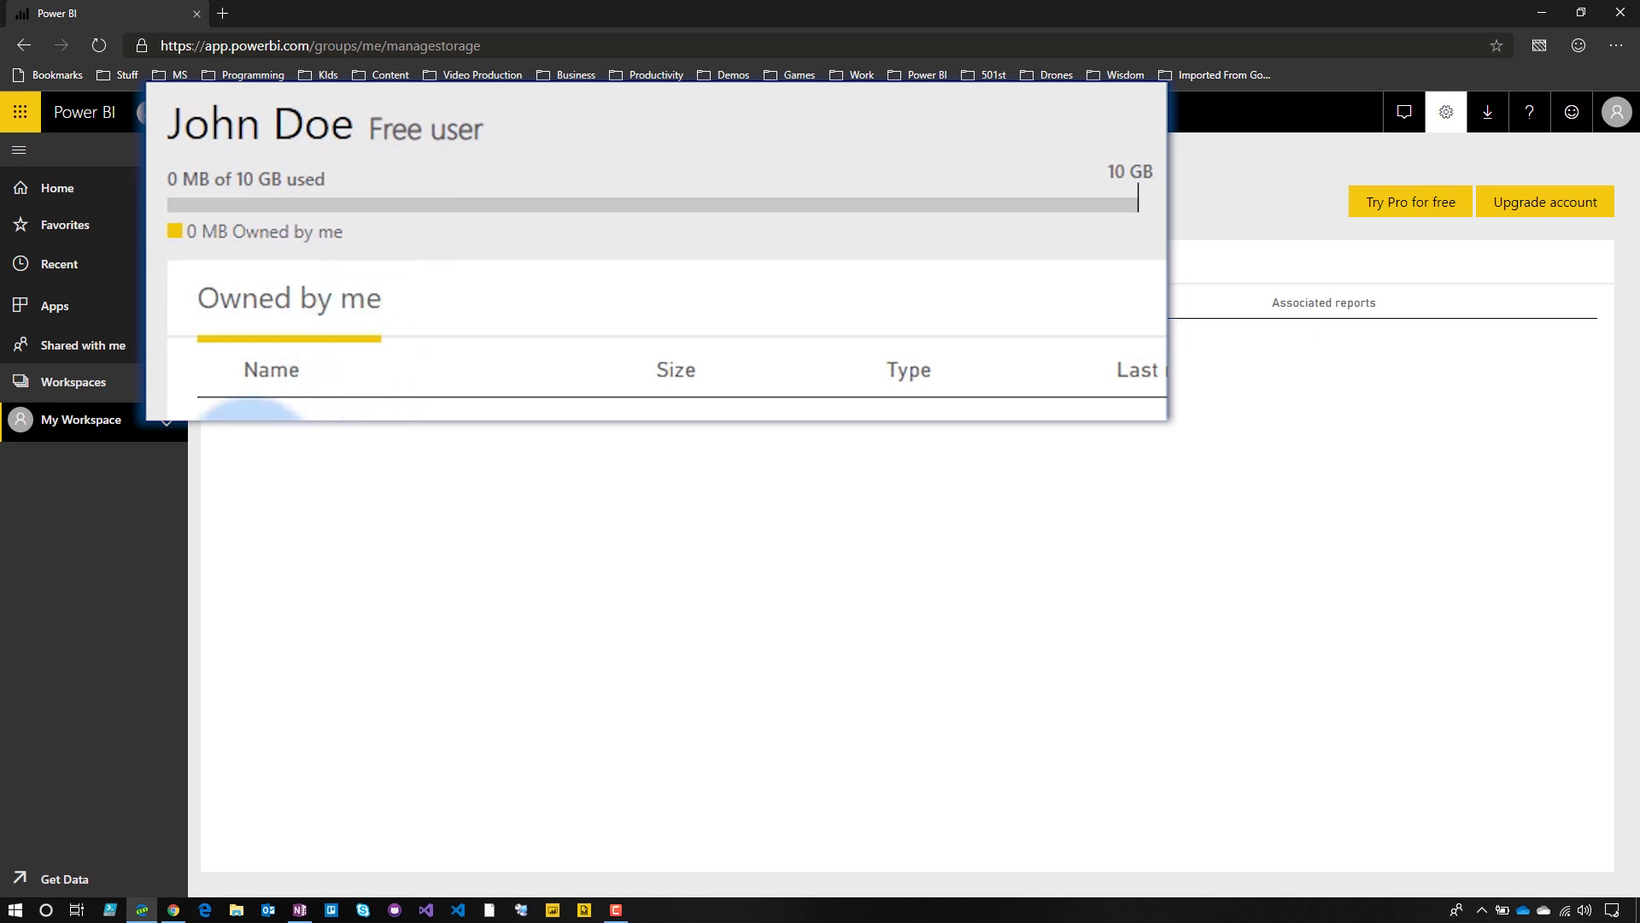
{"action": "left_click", "coordinate": [65, 192]}
- Try the Non Premium workspace from Workspaces, then go to the Apps list
{"action": "left_click", "coordinate": [95, 382]}
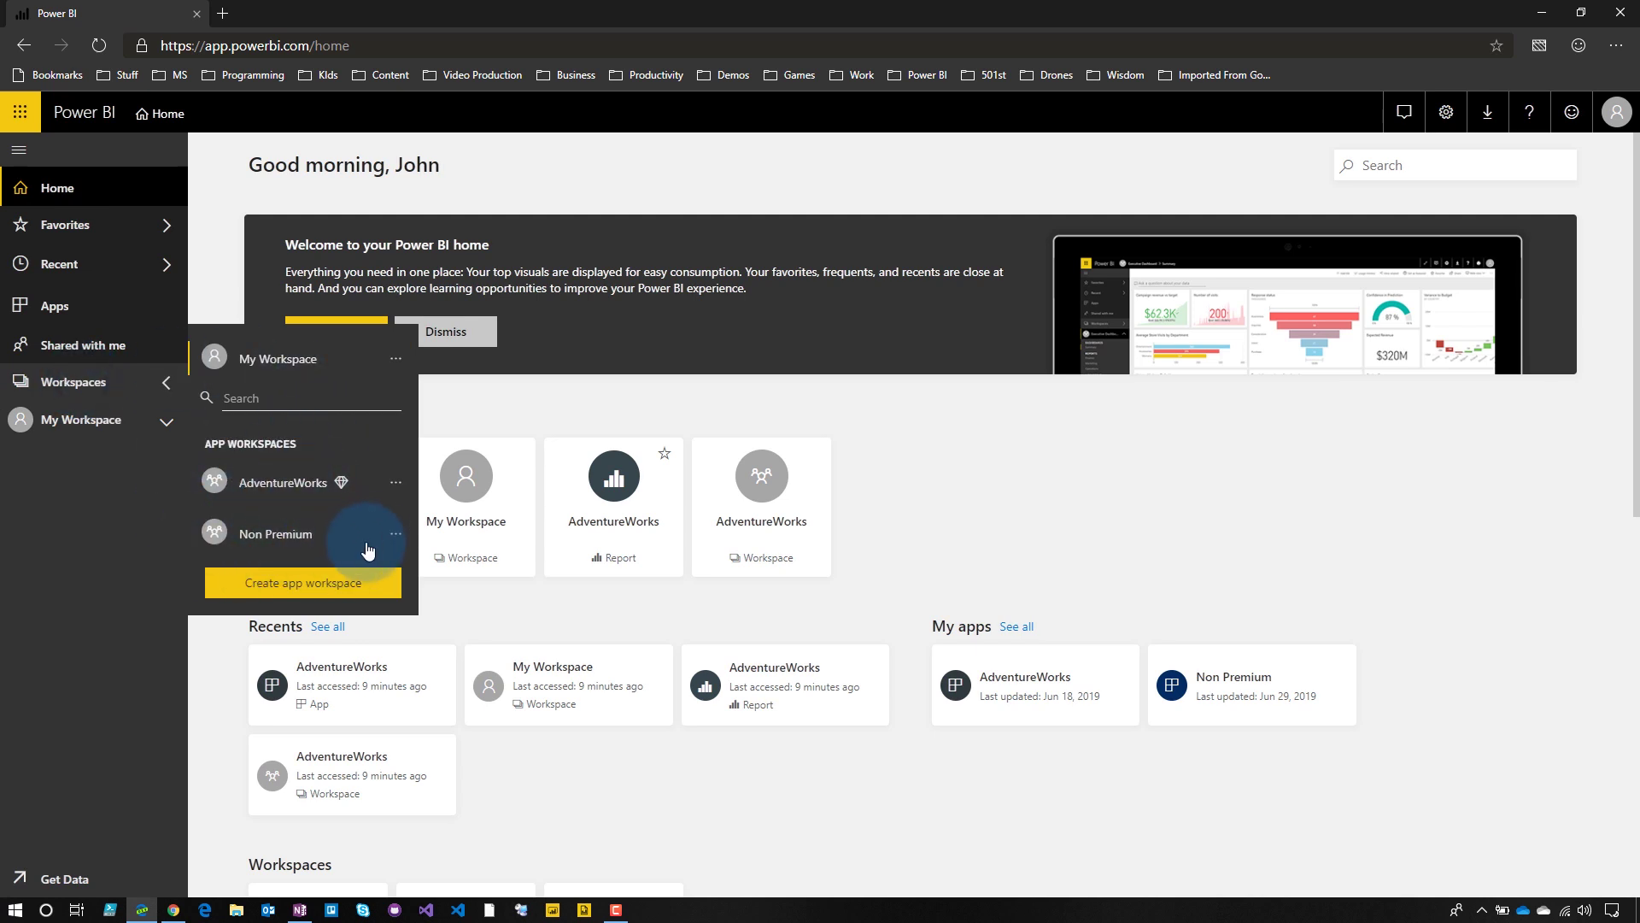
{"action": "left_click", "coordinate": [267, 540]}
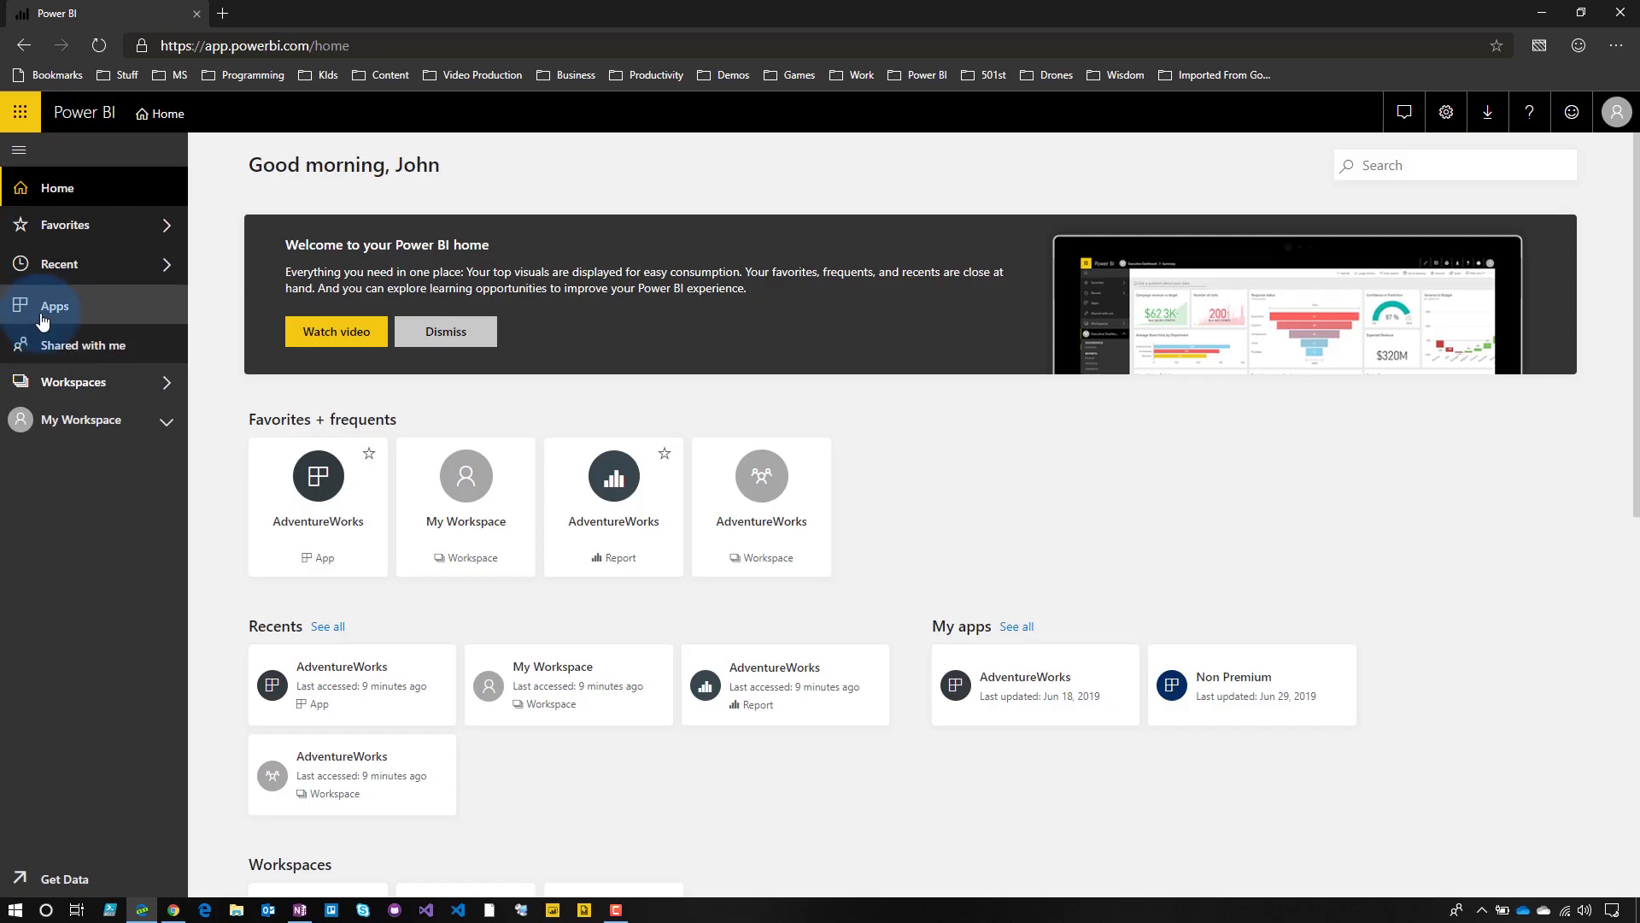
{"action": "left_click", "coordinate": [45, 316]}
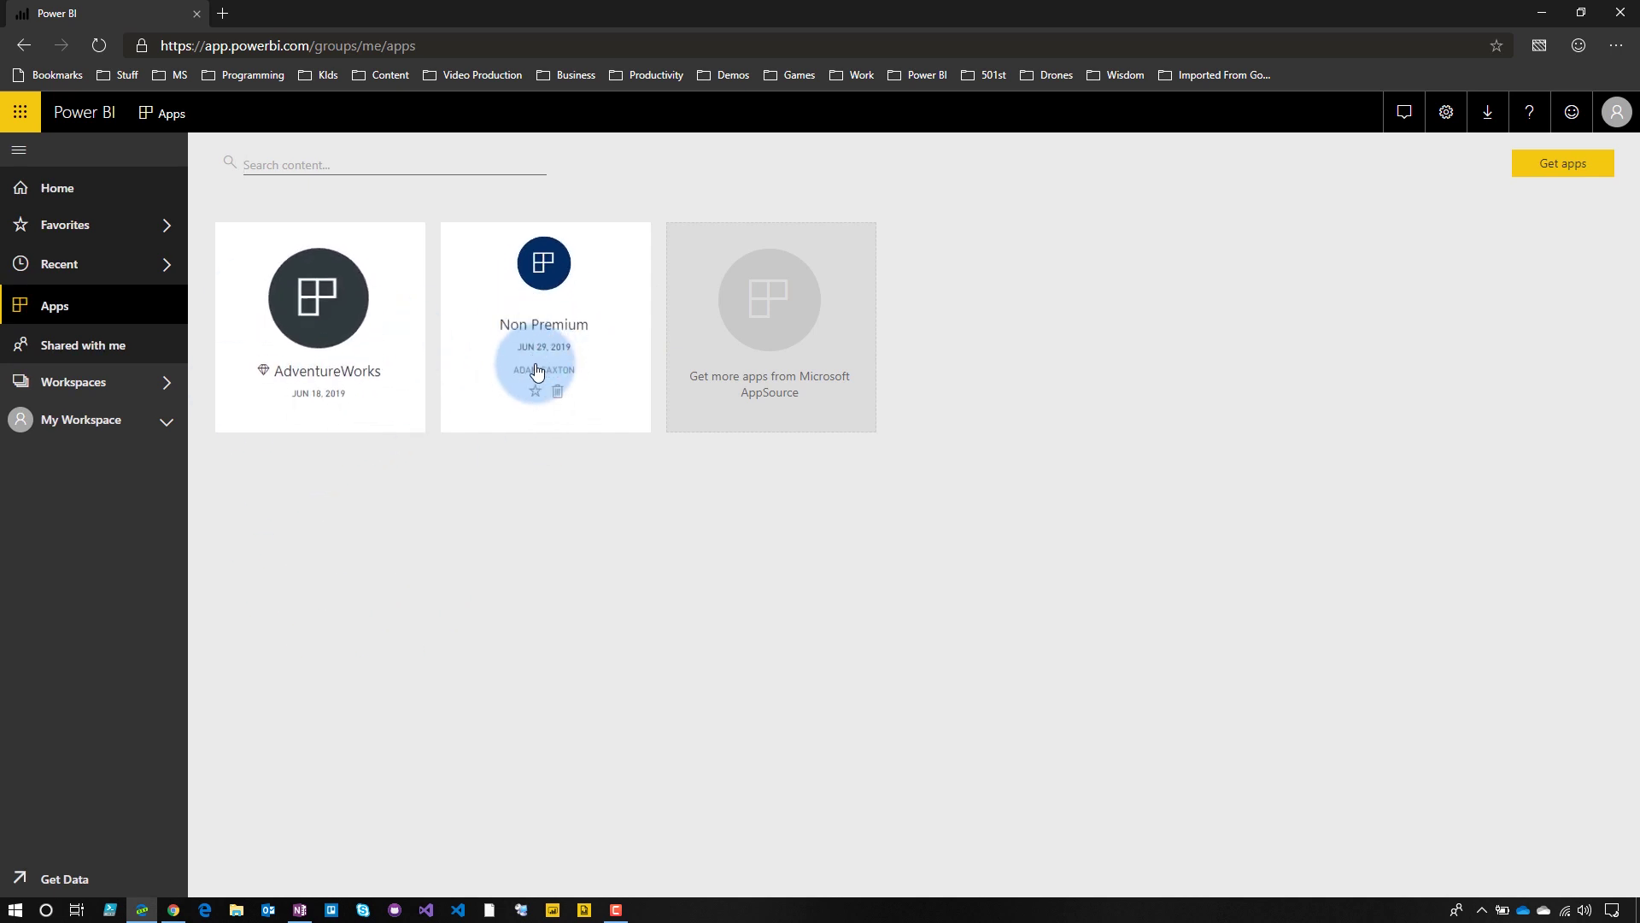
- View the AdventureWorks app dashboard, then try opening the Non Premium app from Apps
{"action": "left_click", "coordinate": [319, 261]}
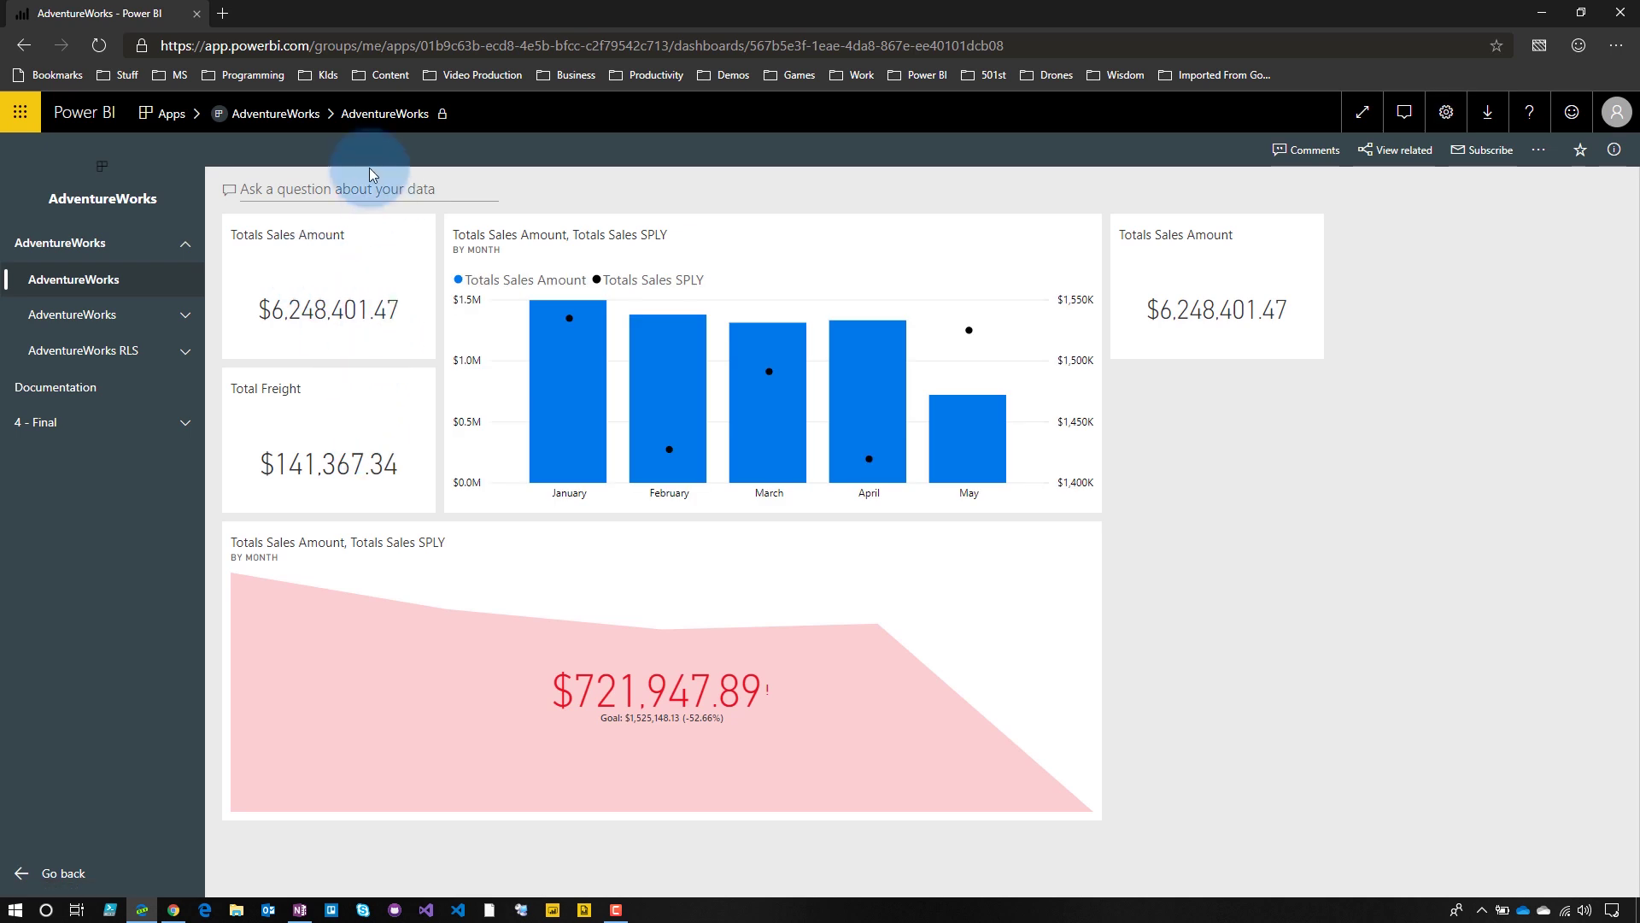
{"action": "left_click", "coordinate": [162, 114]}
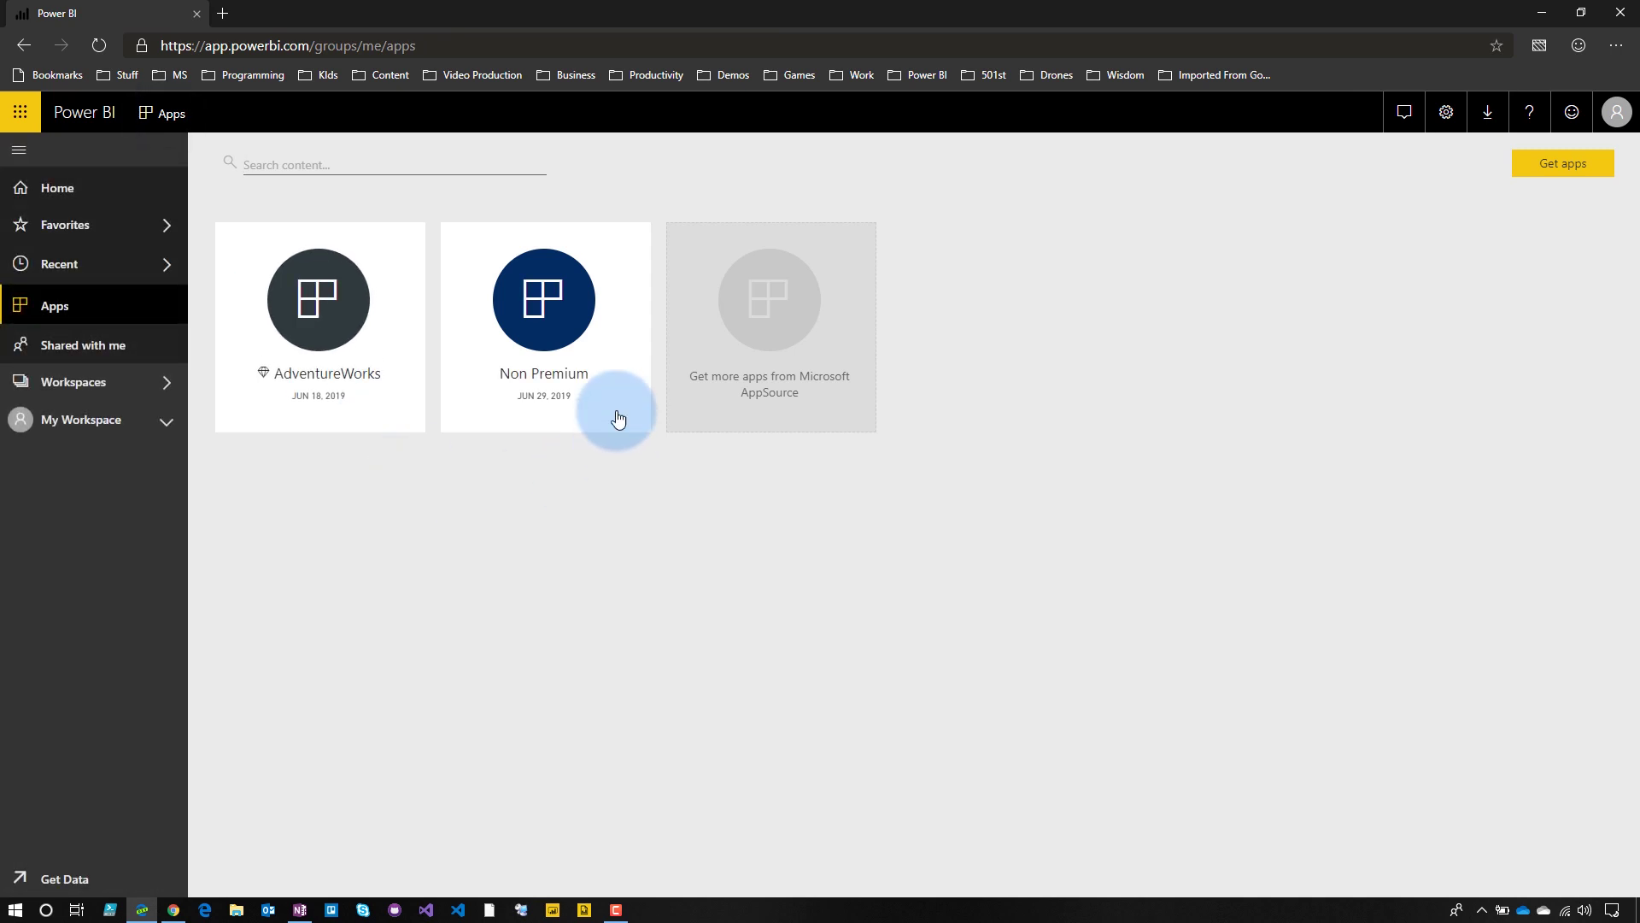
{"action": "left_click", "coordinate": [543, 293]}
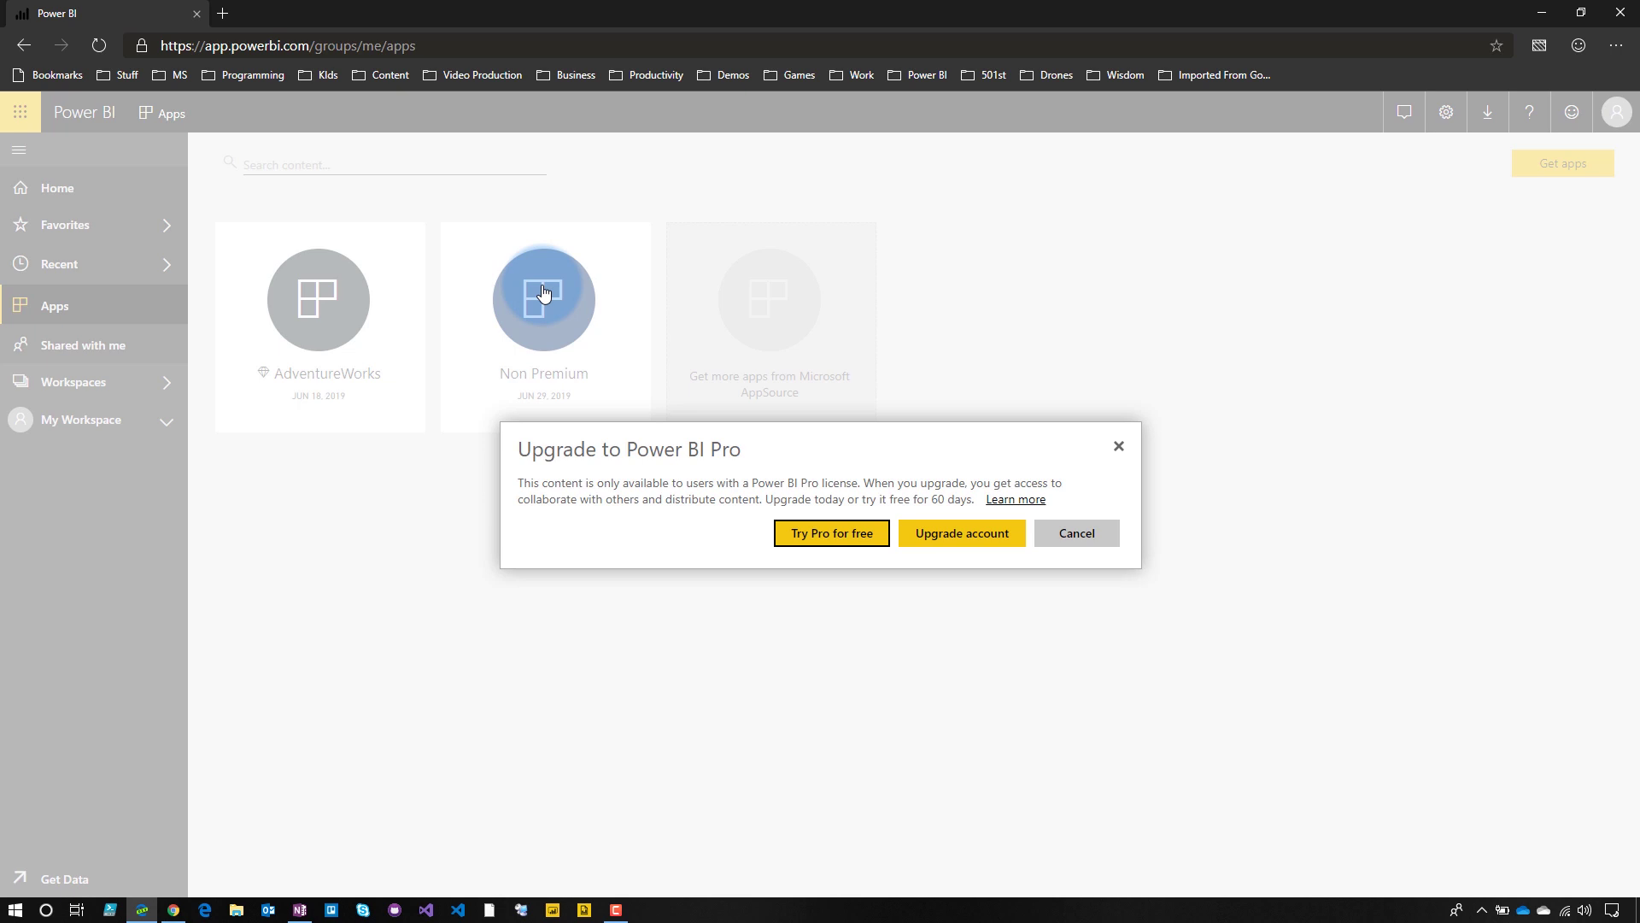
- Close the upgrade prompt, then review AdventureWorks workspace access and its roles, keeping Member
{"action": "left_click", "coordinate": [1118, 450]}
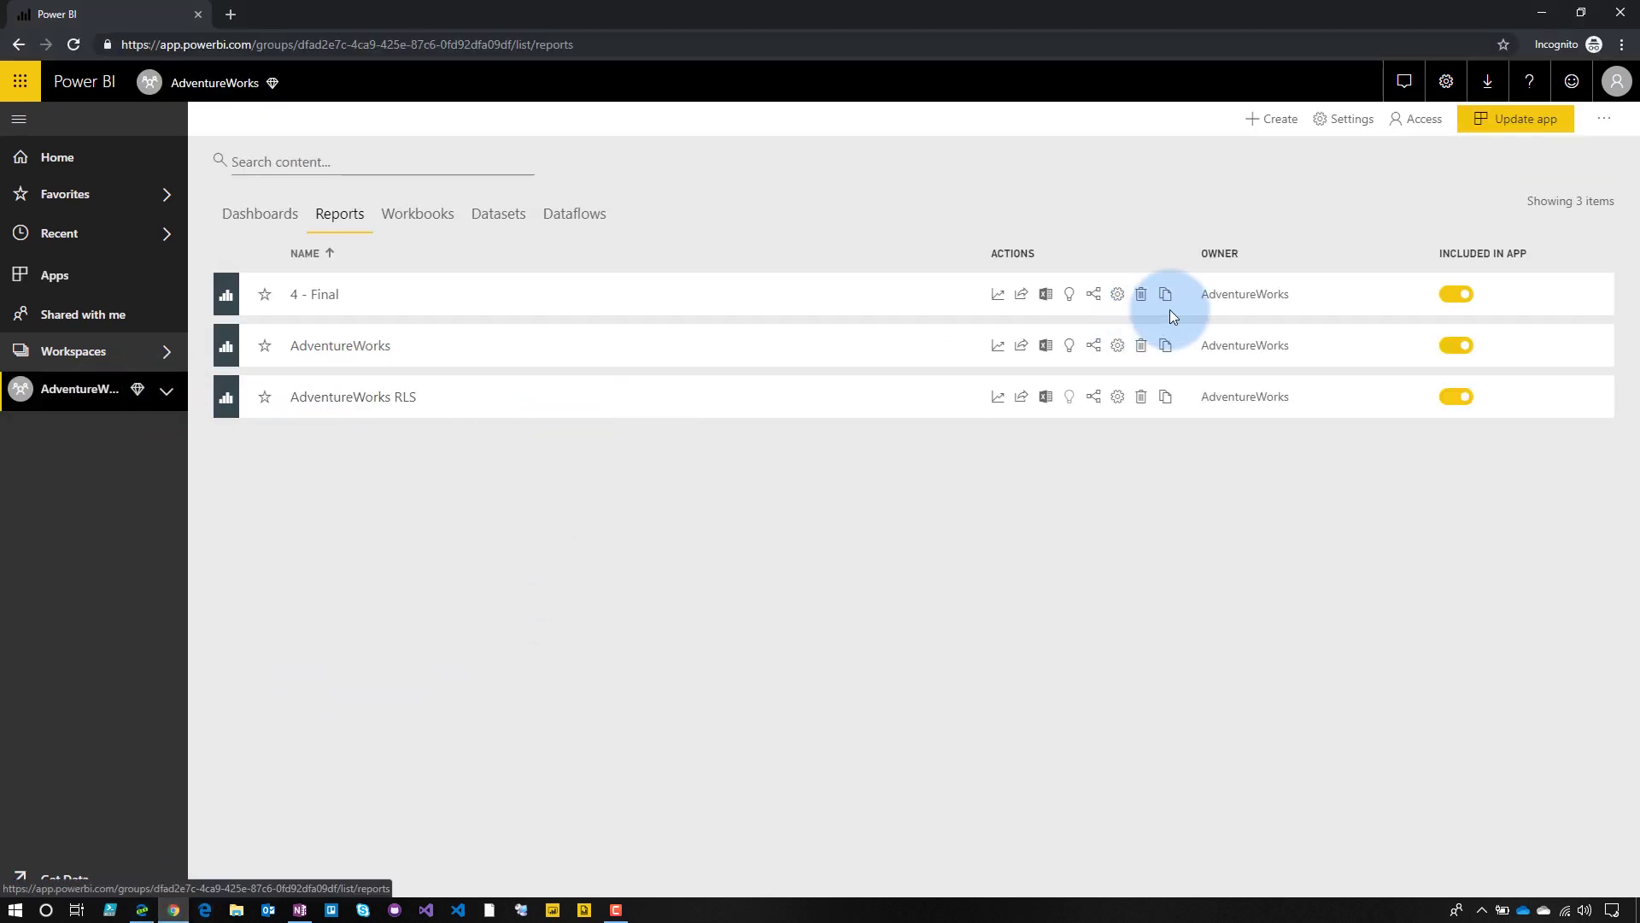
{"action": "left_click", "coordinate": [1410, 122]}
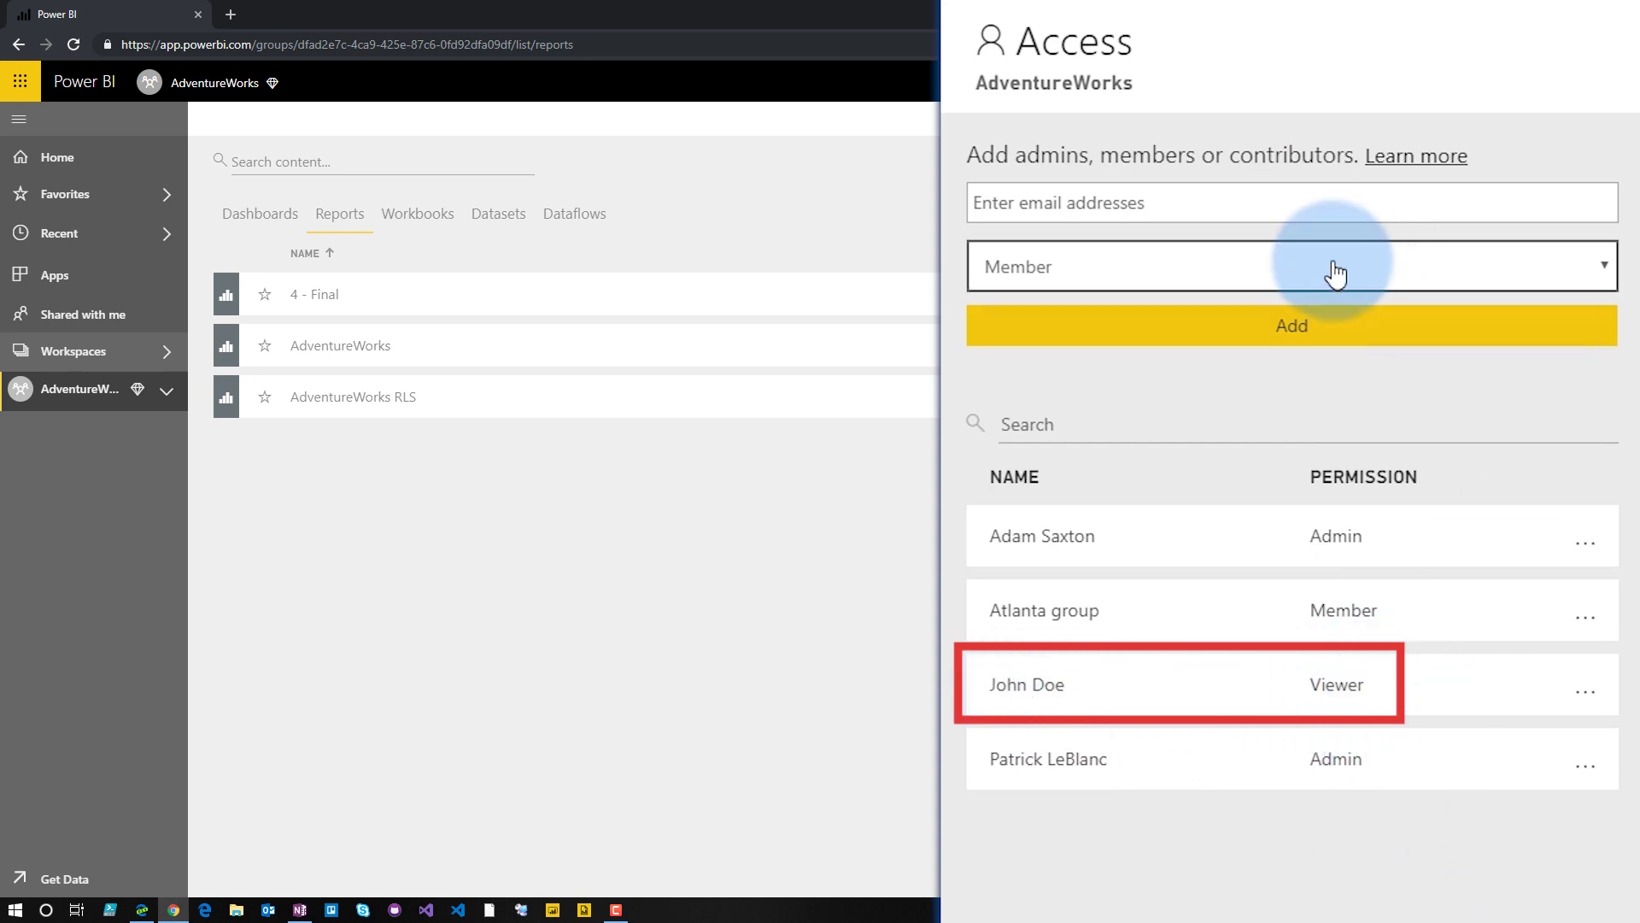
{"action": "left_click", "coordinate": [1256, 291]}
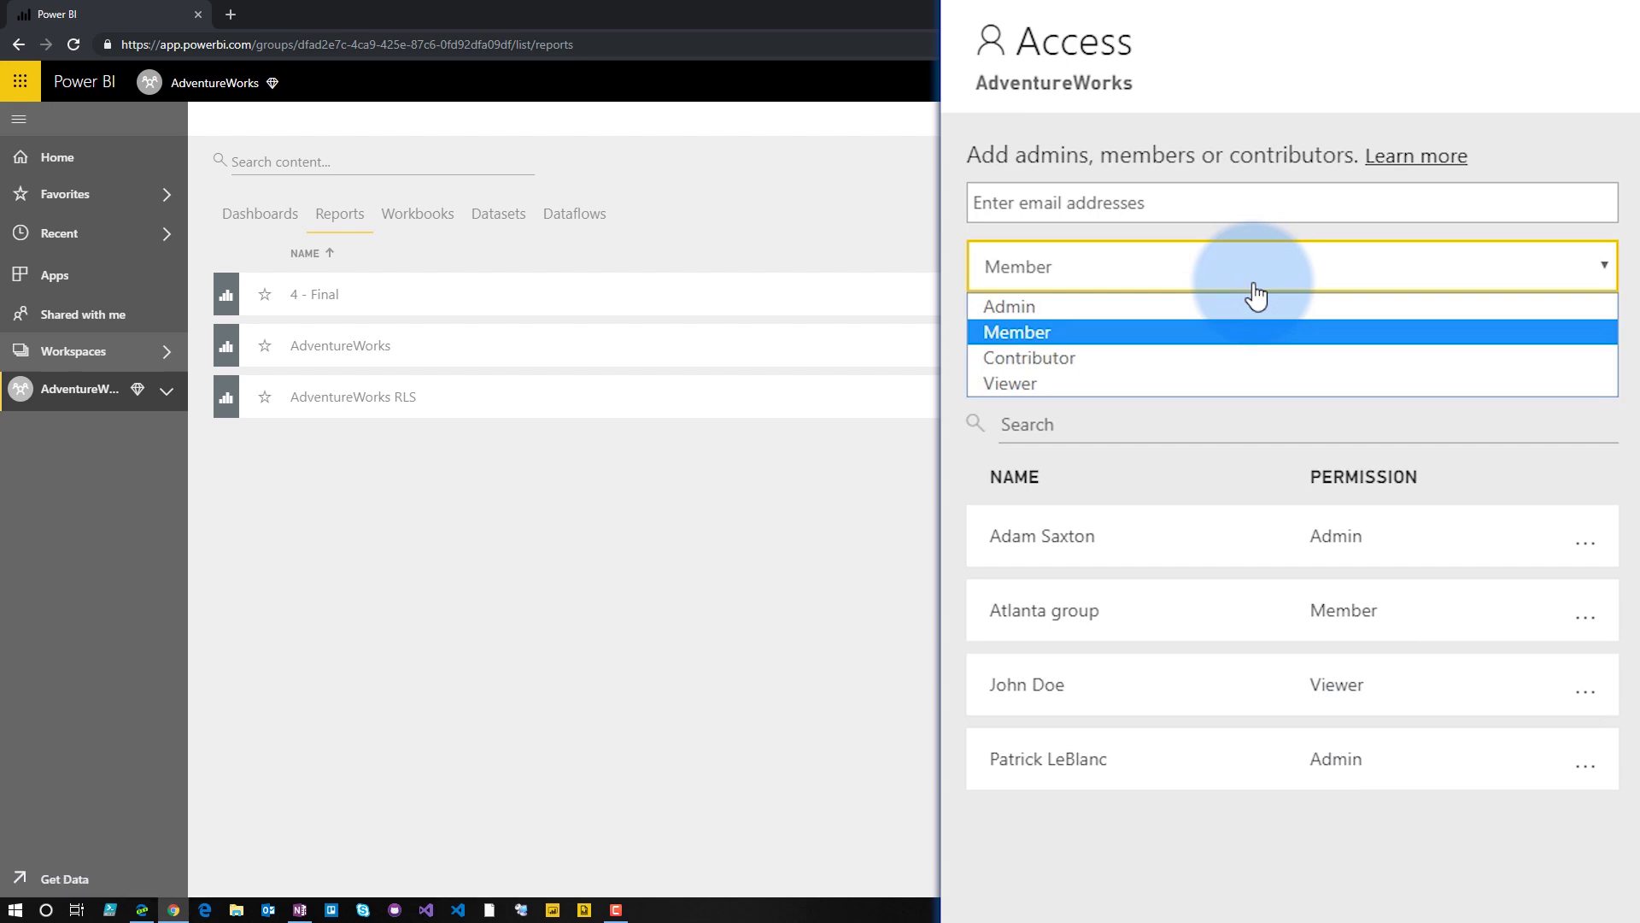
{"action": "left_click", "coordinate": [1334, 120]}
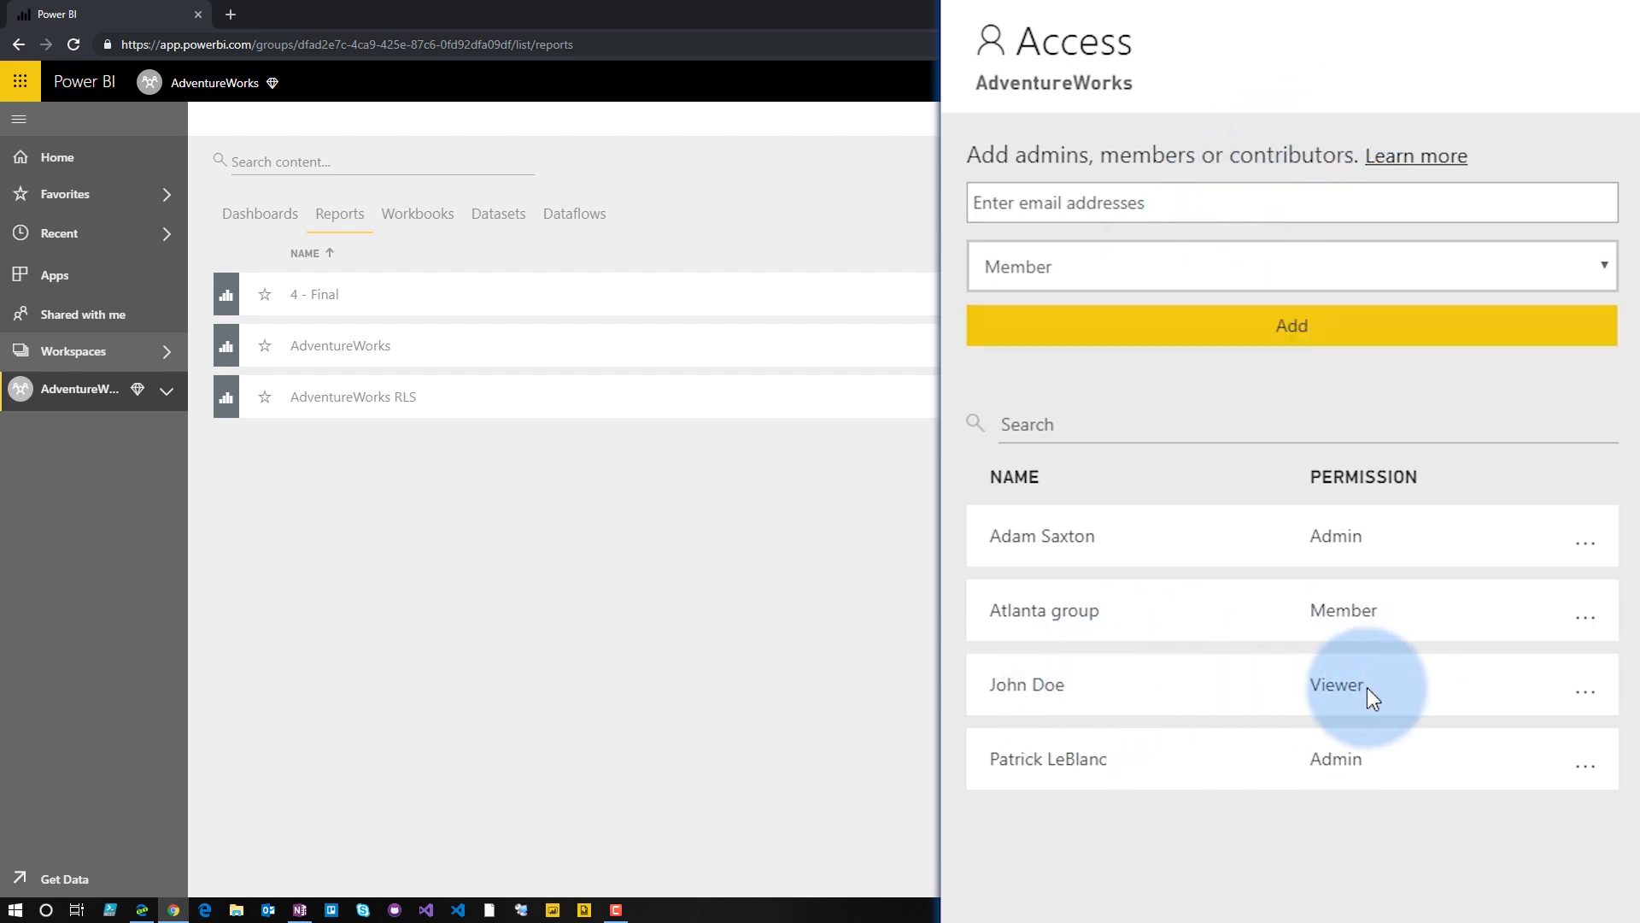
{"action": "left_click", "coordinate": [849, 561]}
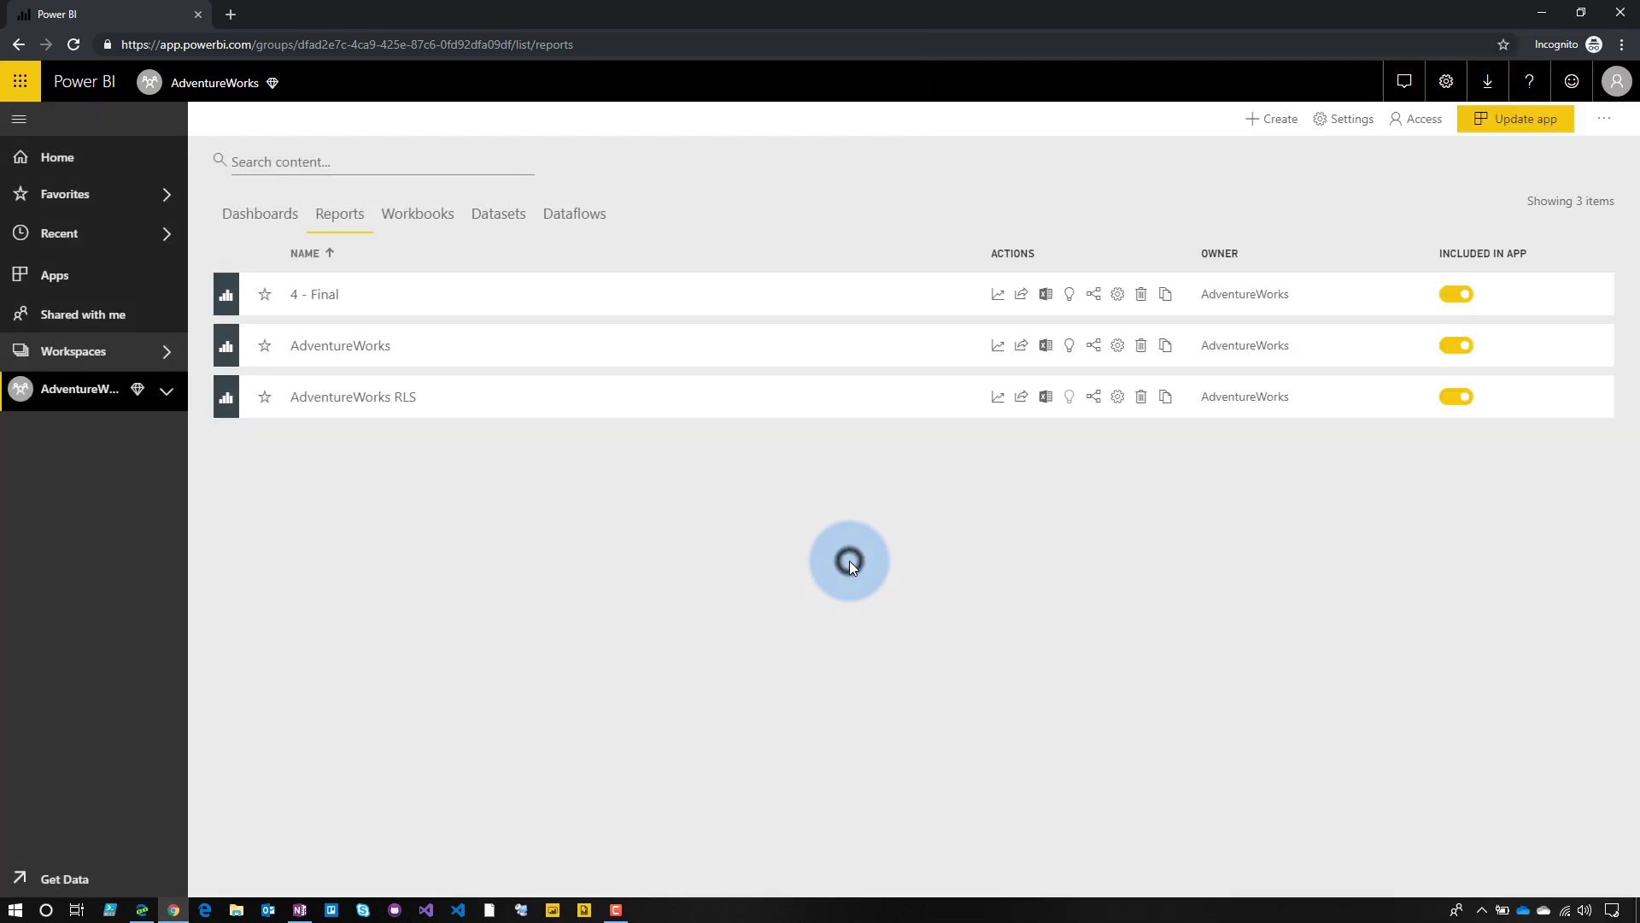
- Check who has access to the Non Premium workspace, then open Workspaces in the free user's browser
{"action": "left_click", "coordinate": [137, 362]}
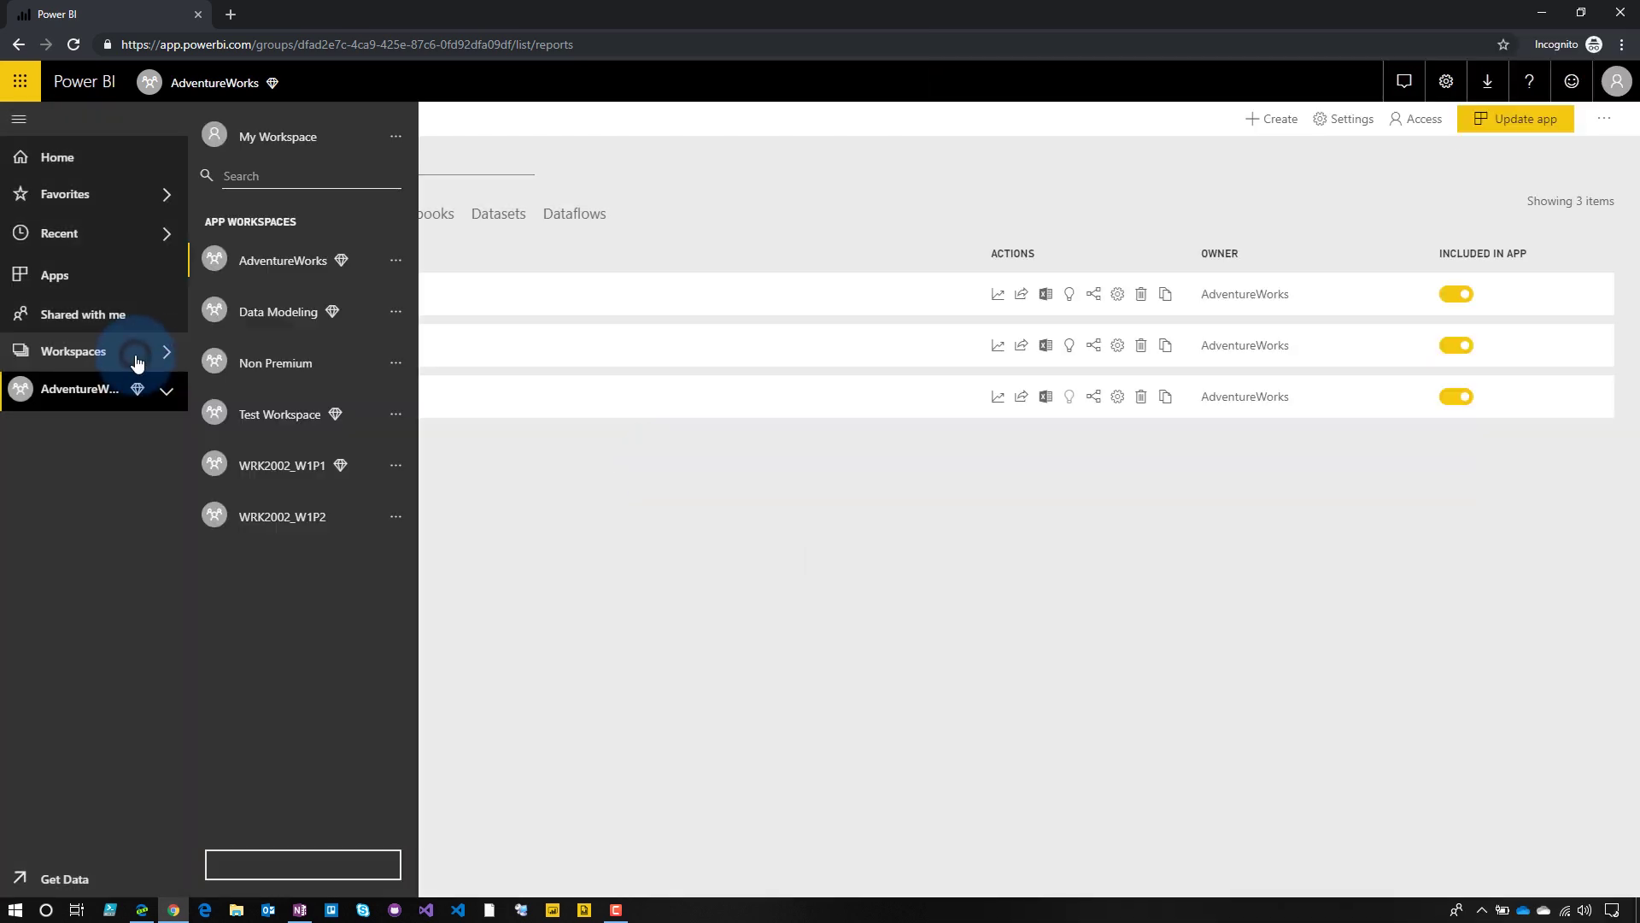
{"action": "left_click", "coordinate": [275, 368]}
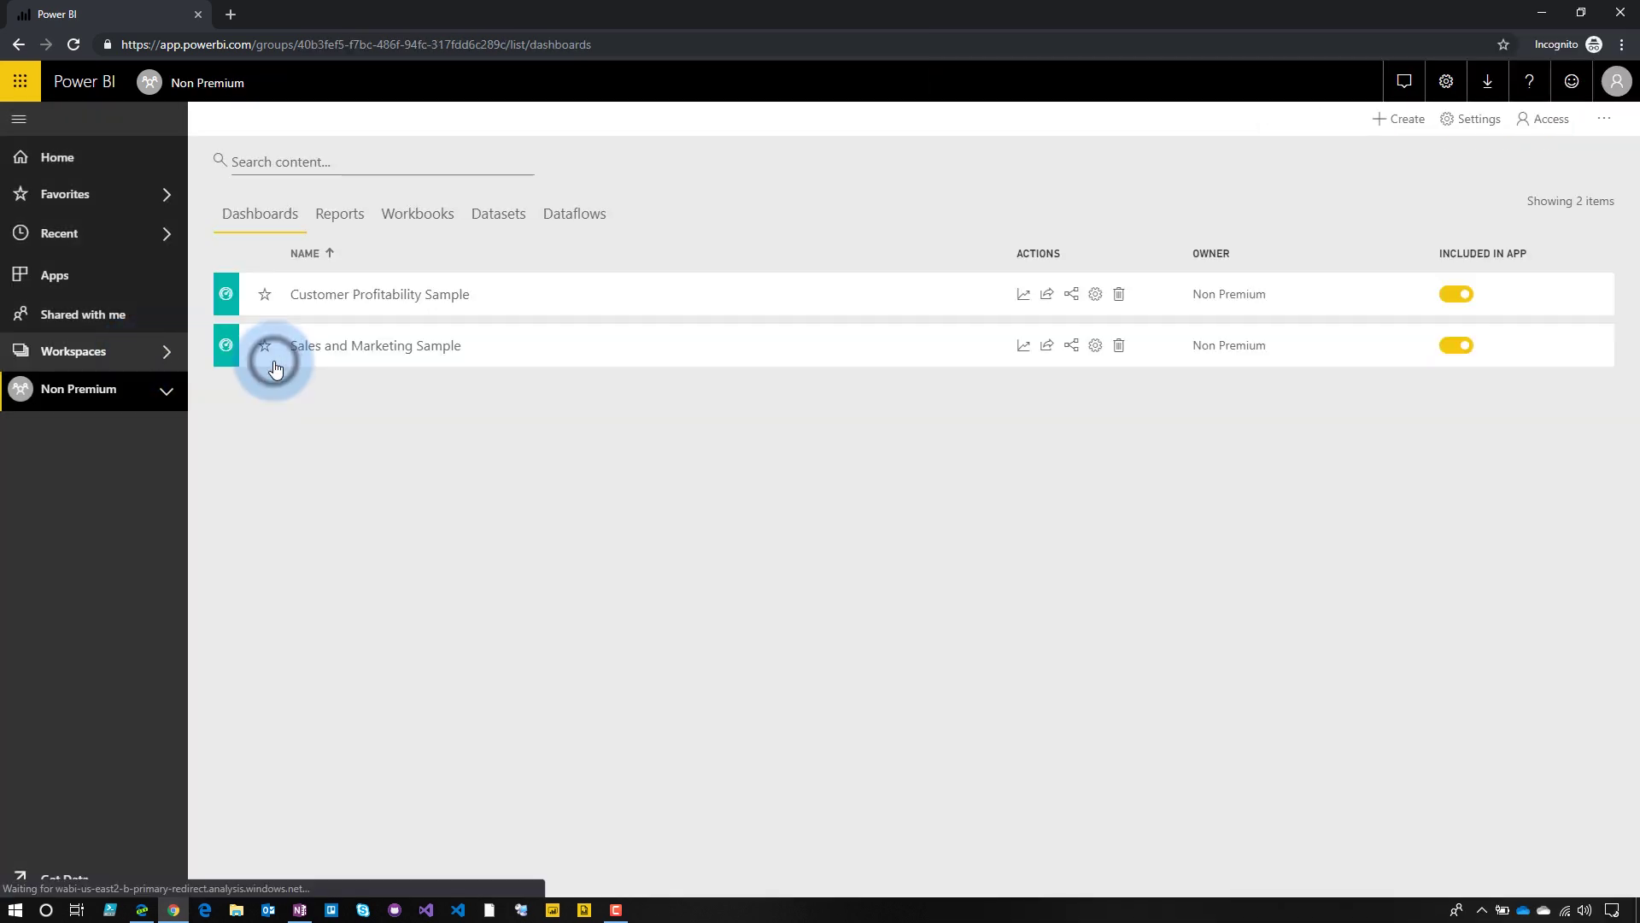
{"action": "left_click", "coordinate": [1421, 124]}
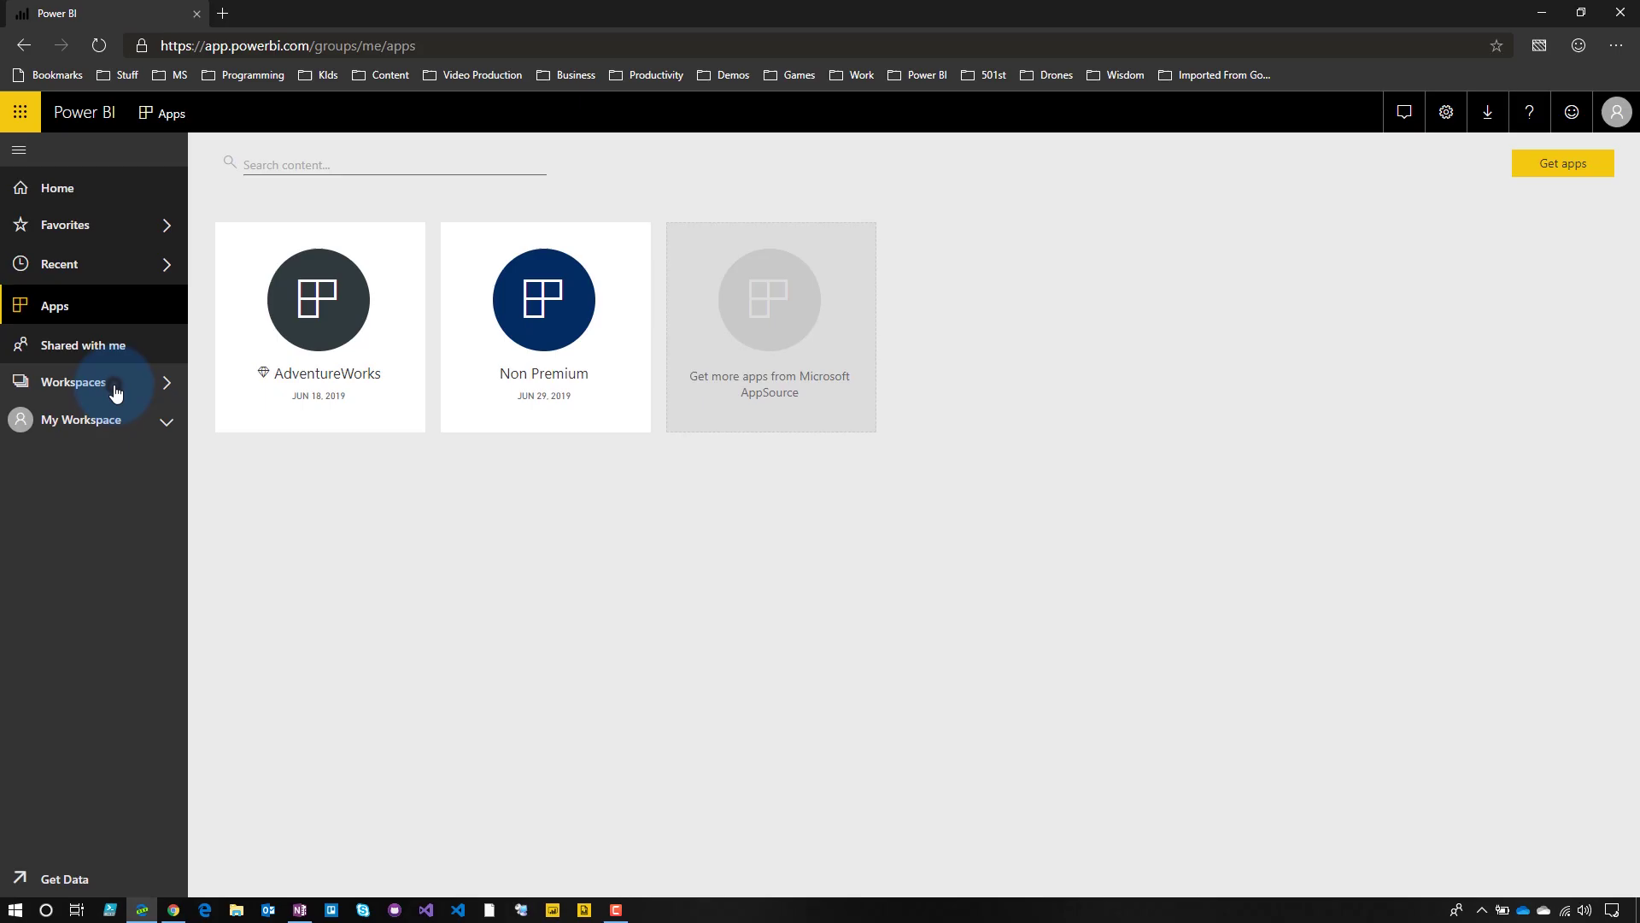
{"action": "left_click", "coordinate": [111, 386]}
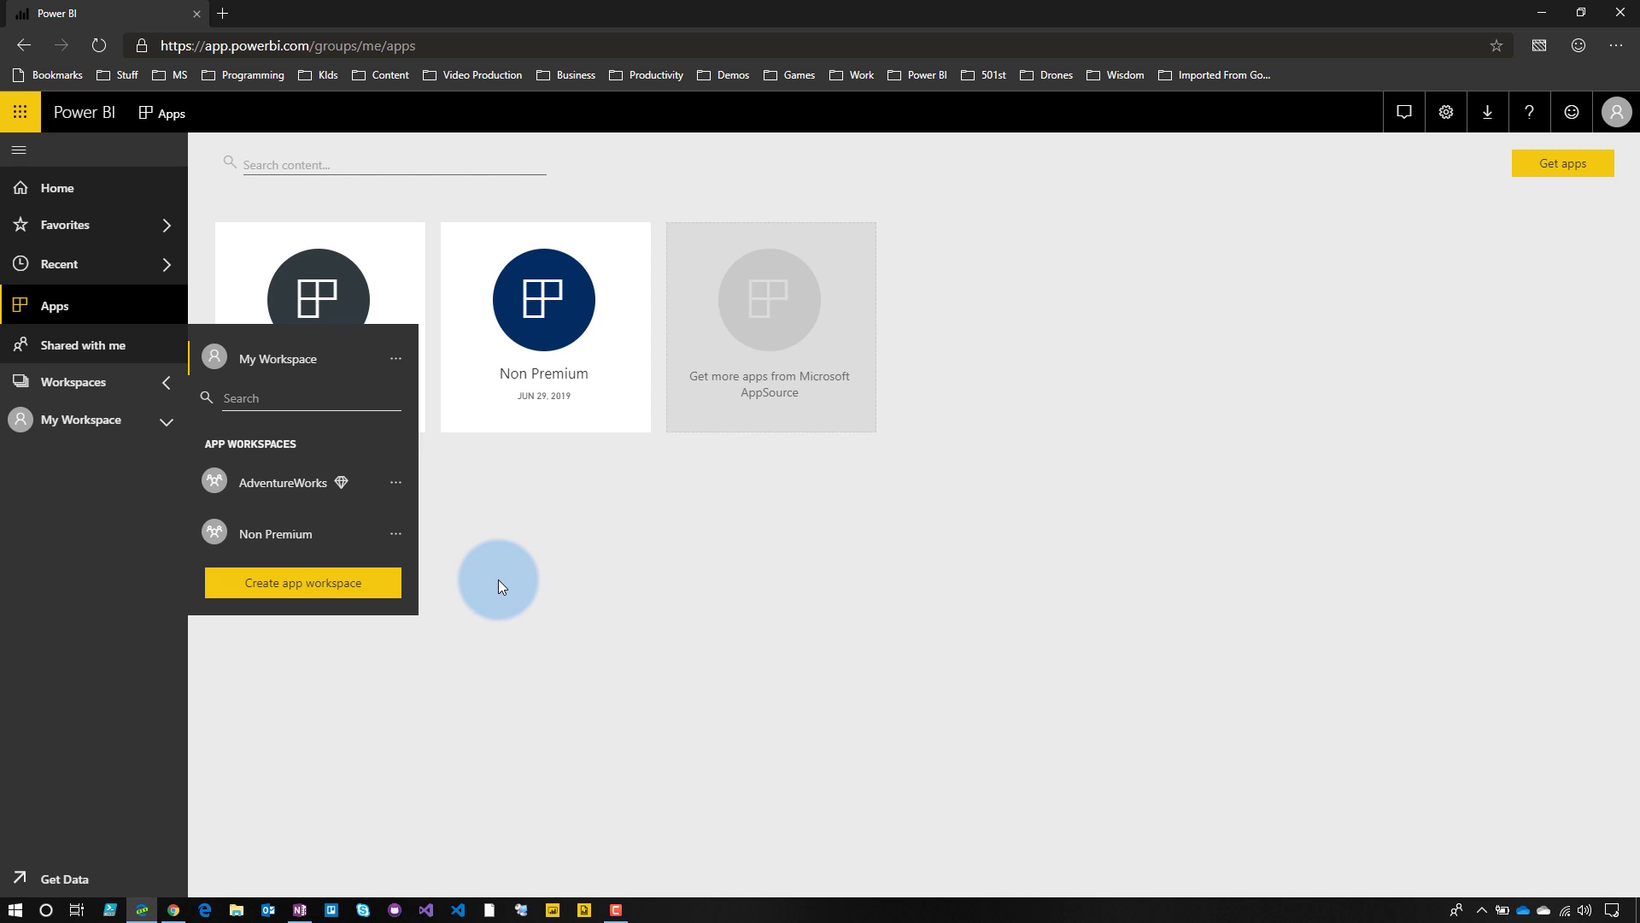
- Get blocked from the Non Premium workspace by the Upgrade to Pro prompt, then open AdventureWorks instead
{"action": "left_click", "coordinate": [275, 534]}
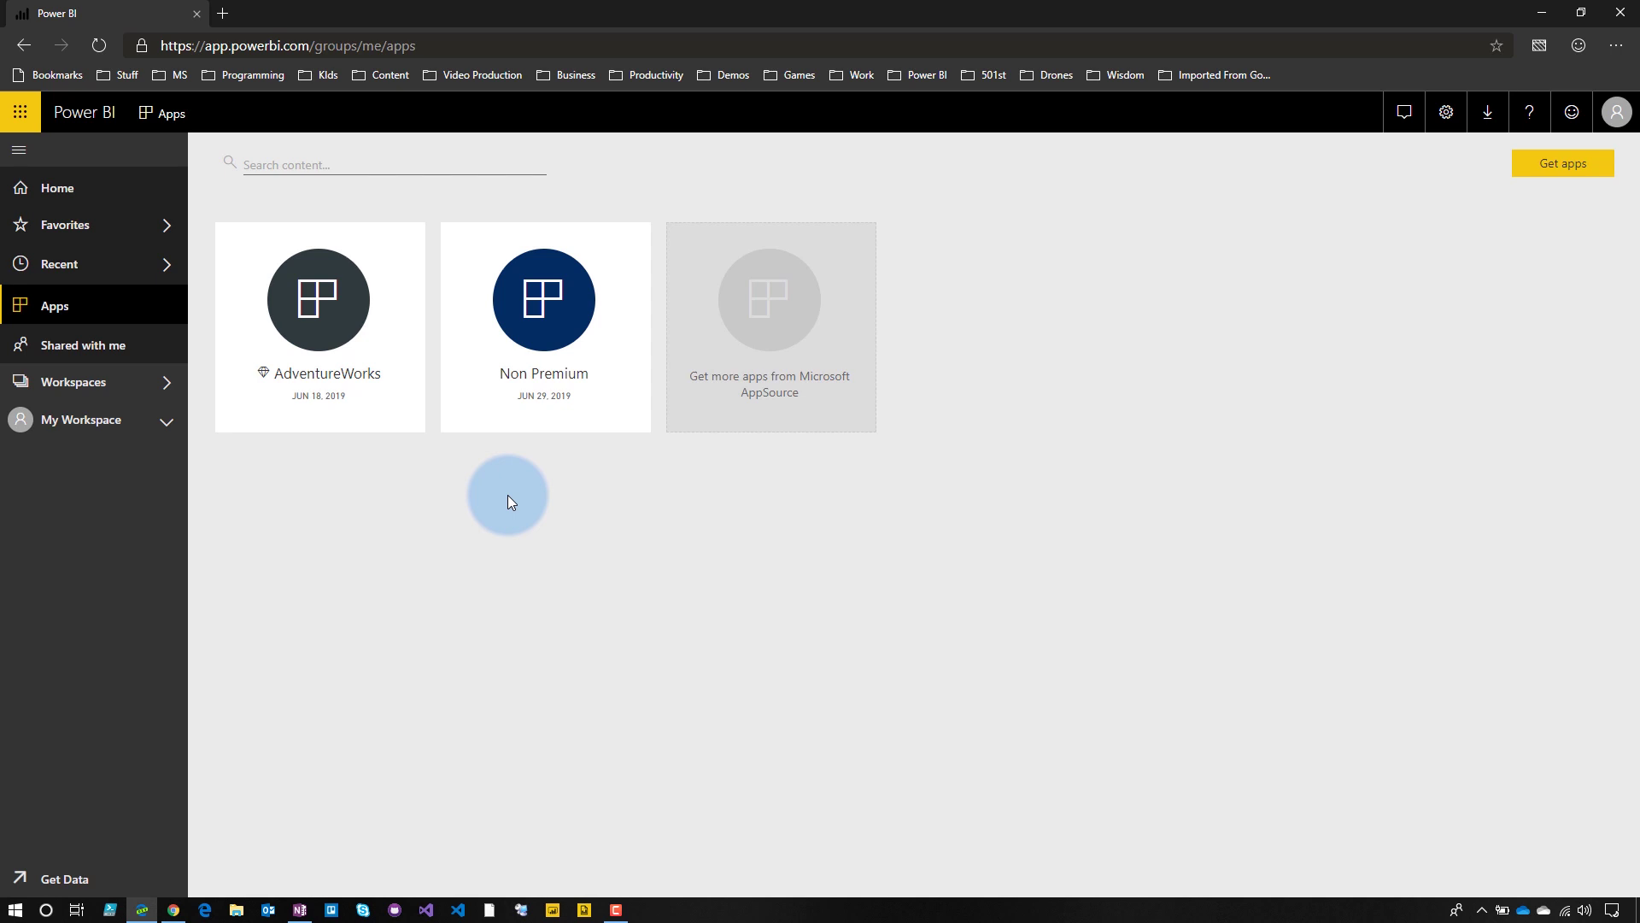
{"action": "left_click", "coordinate": [143, 390]}
{"action": "left_click", "coordinate": [304, 553]}
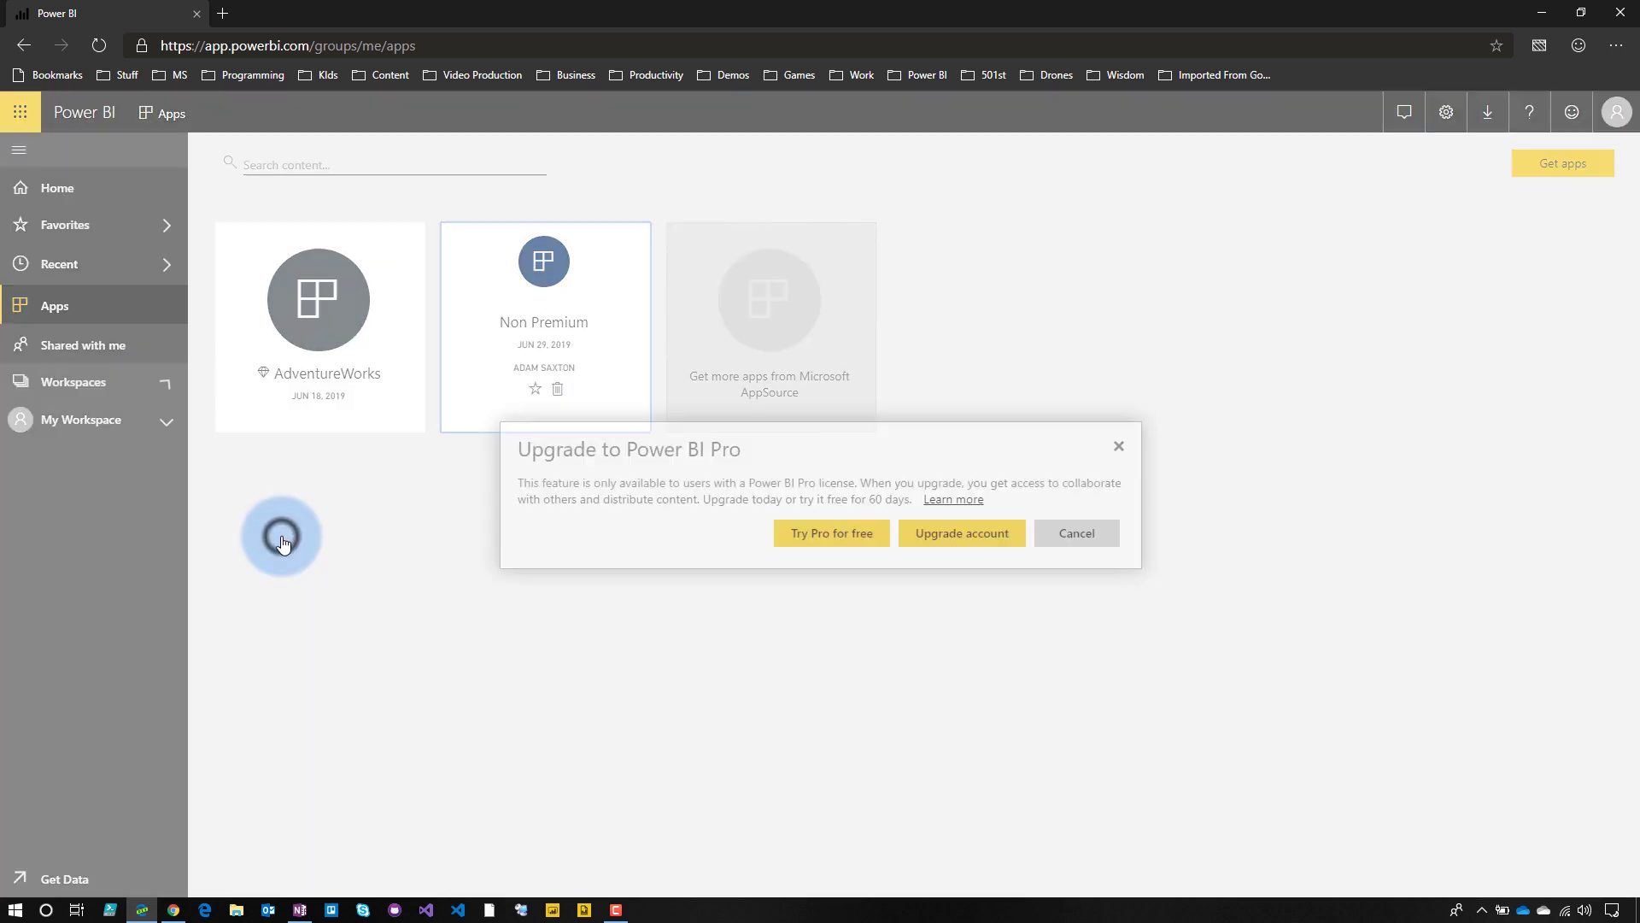
{"action": "left_click", "coordinate": [827, 637]}
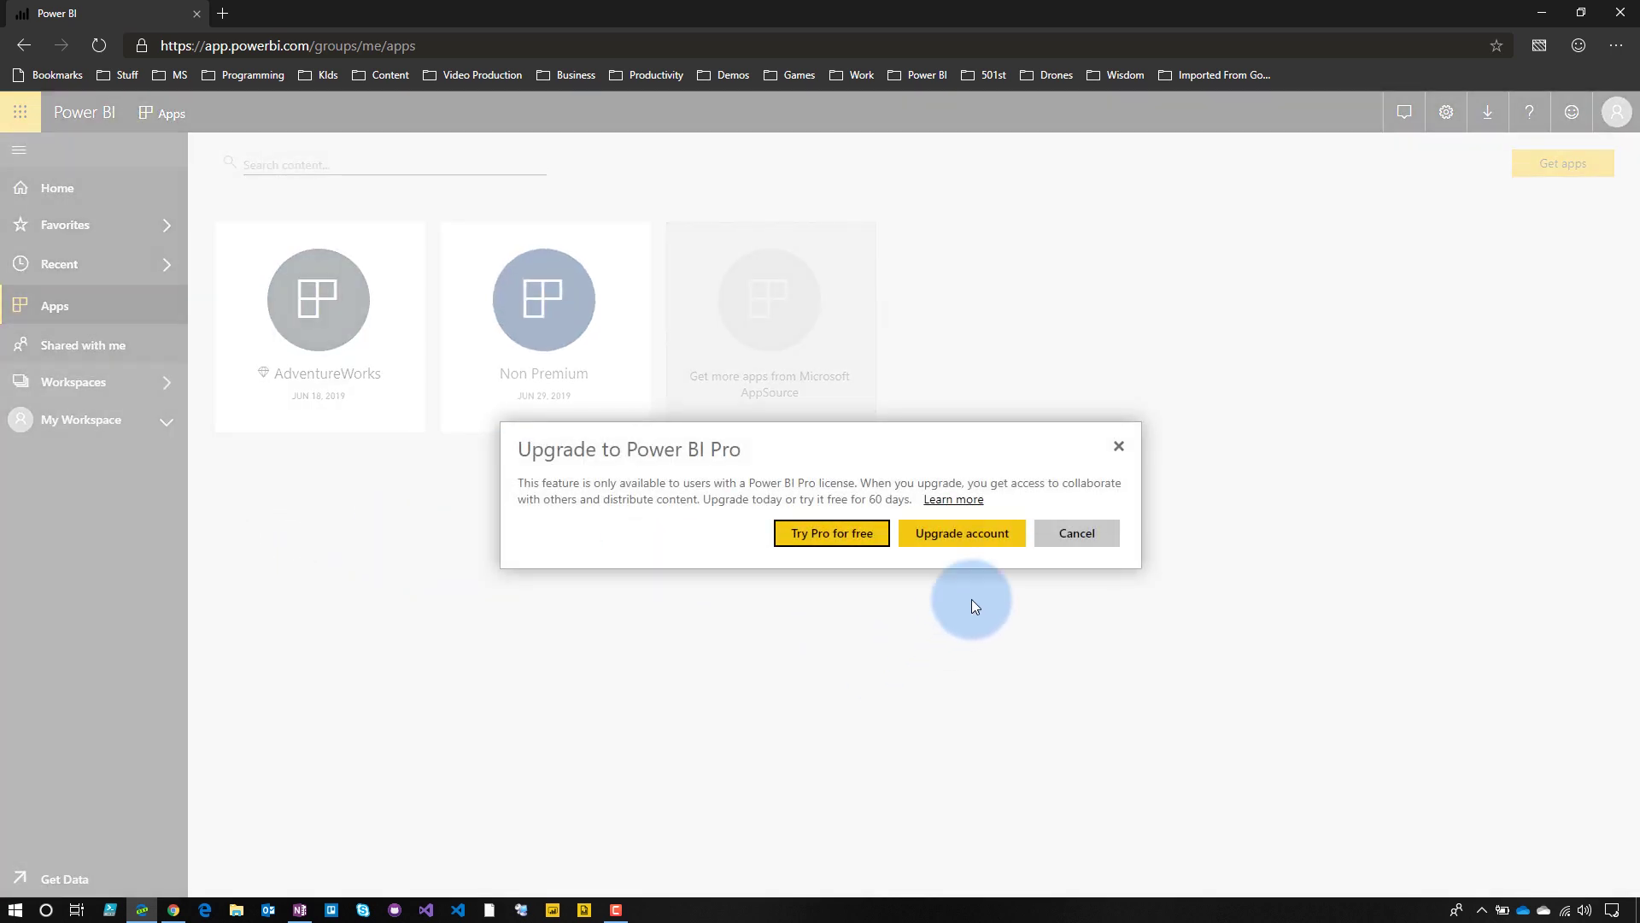
{"action": "left_click", "coordinate": [1116, 448]}
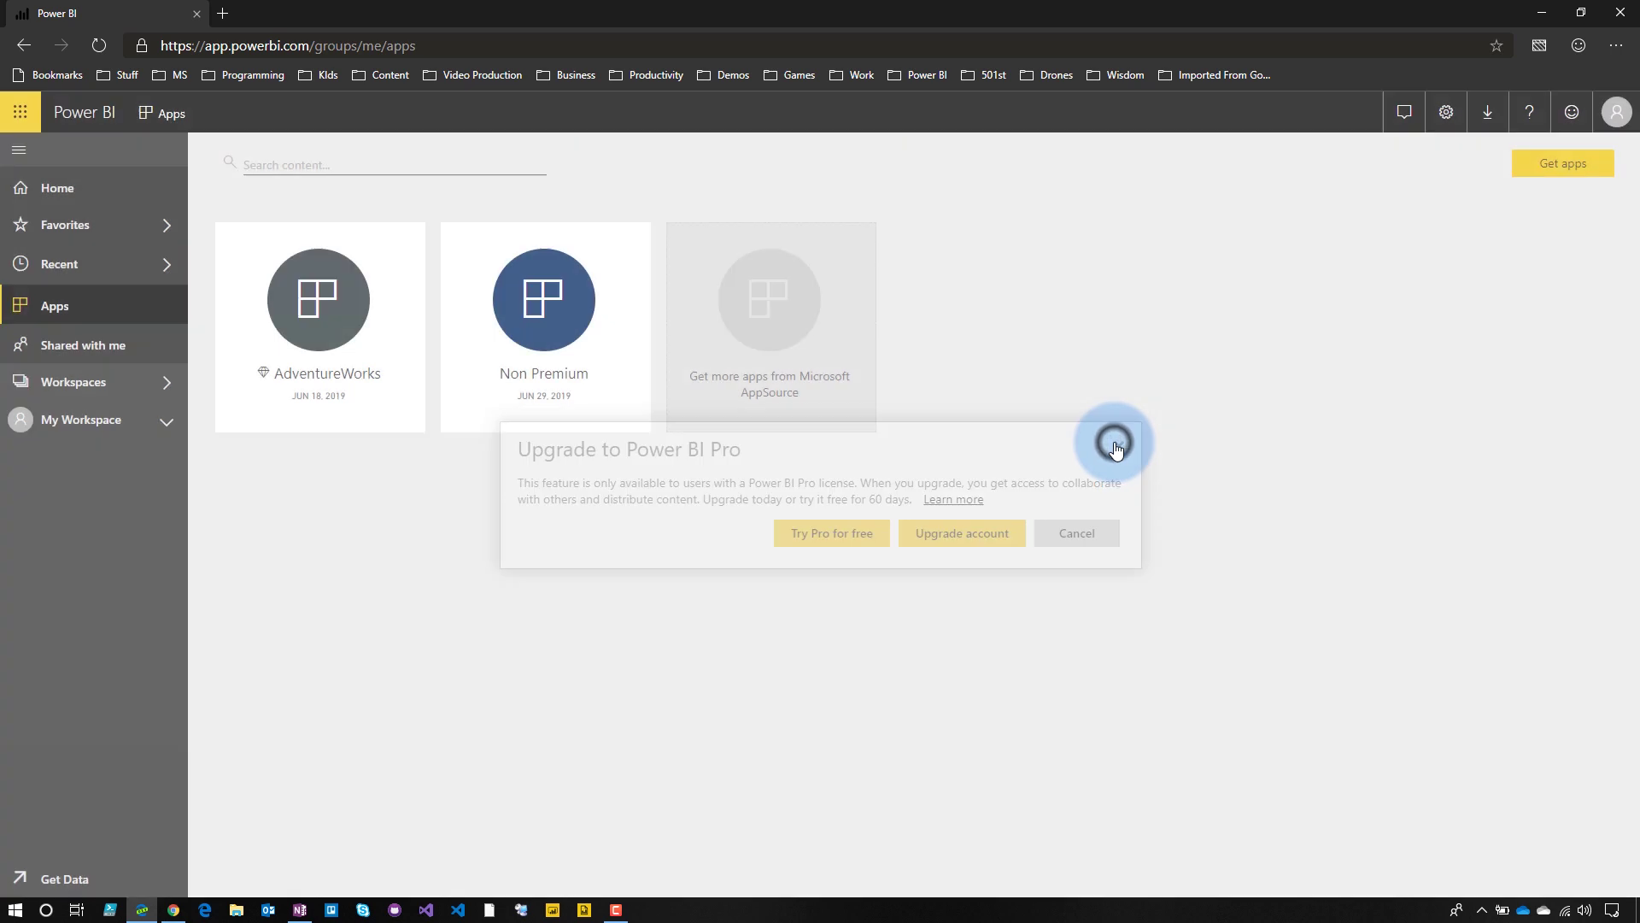
{"action": "left_click", "coordinate": [133, 391]}
{"action": "left_click", "coordinate": [298, 478]}
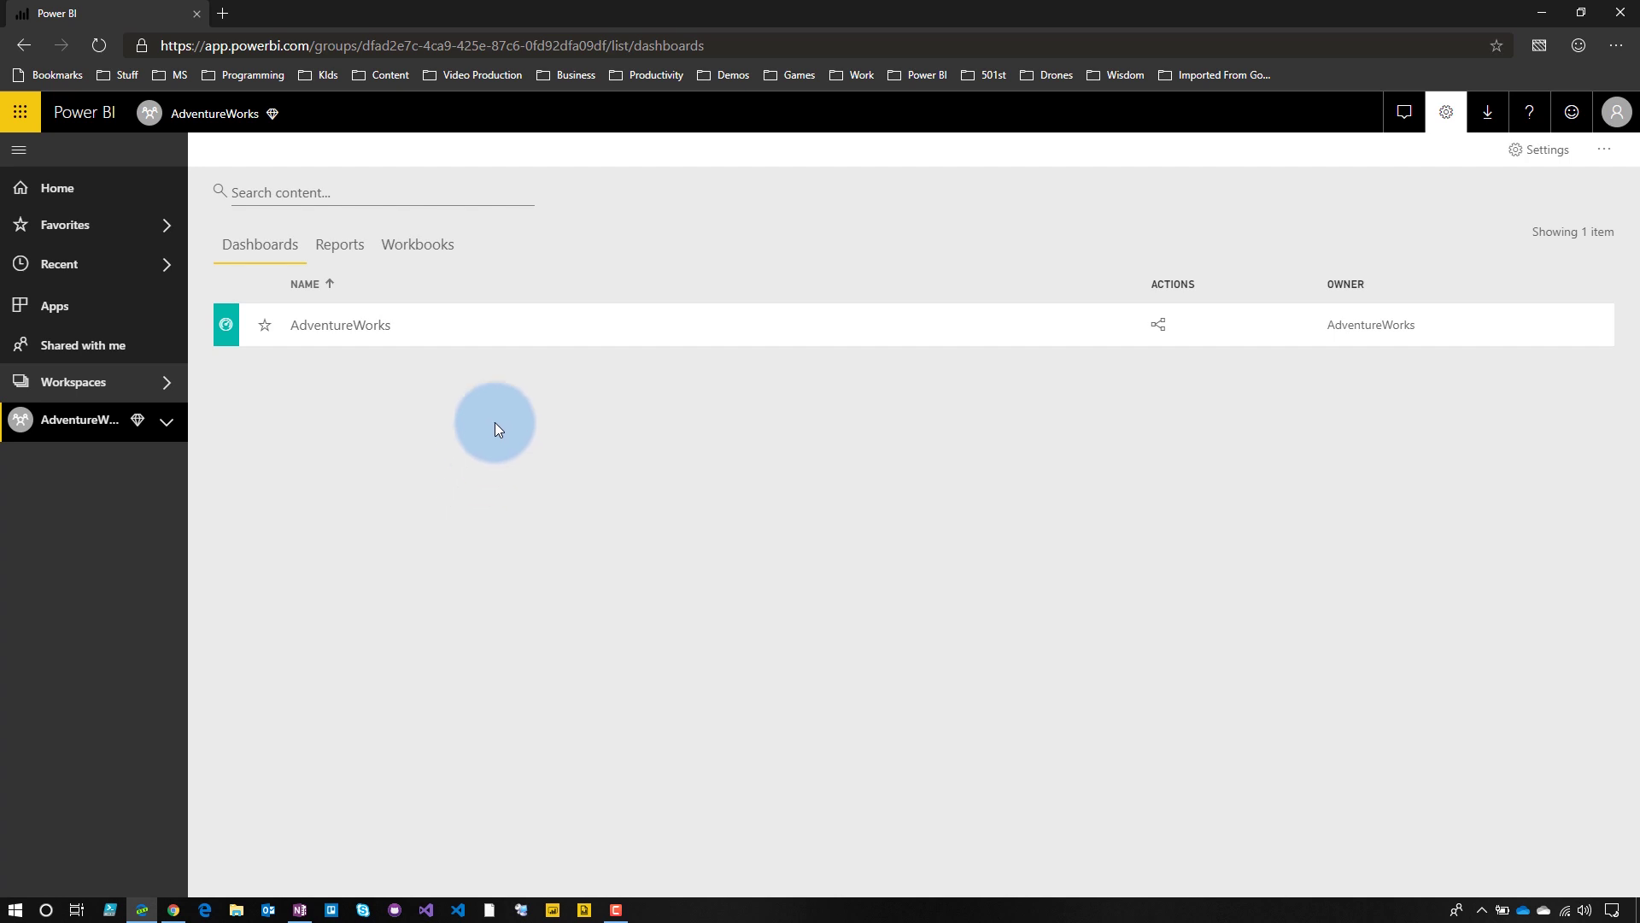
- Open the AdventureWorks report from the workspace's Reports list
{"action": "left_click", "coordinate": [339, 243]}
{"action": "left_click", "coordinate": [363, 376]}
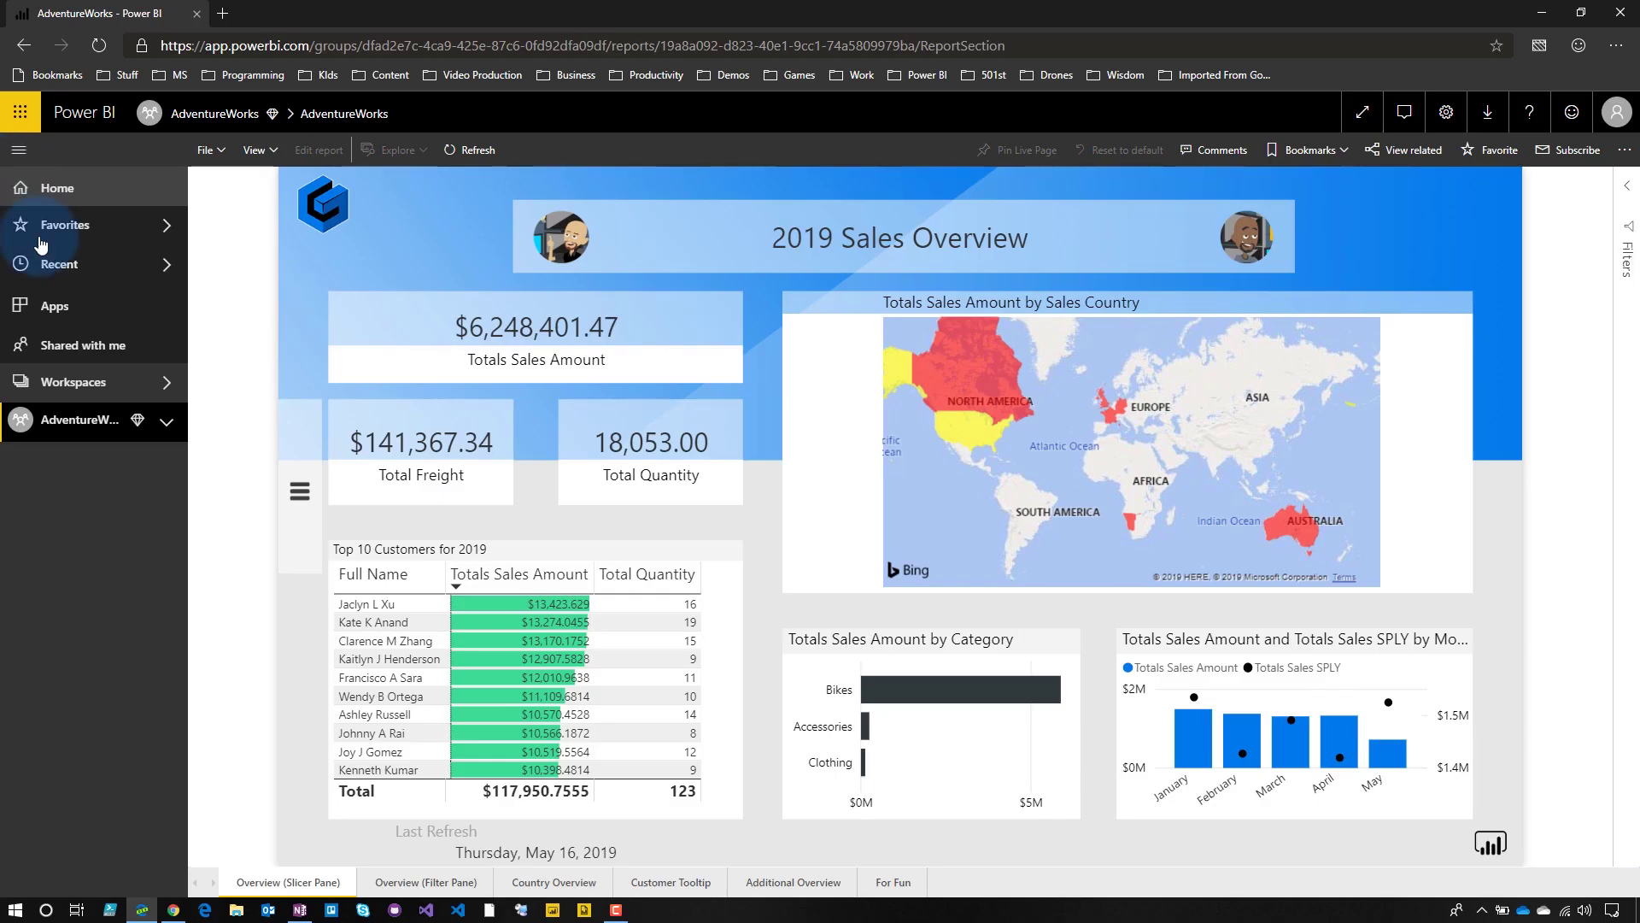
- Go to Apps and open the AdventureWorks app dashboard with its sales and freight tiles
{"action": "left_click", "coordinate": [68, 429]}
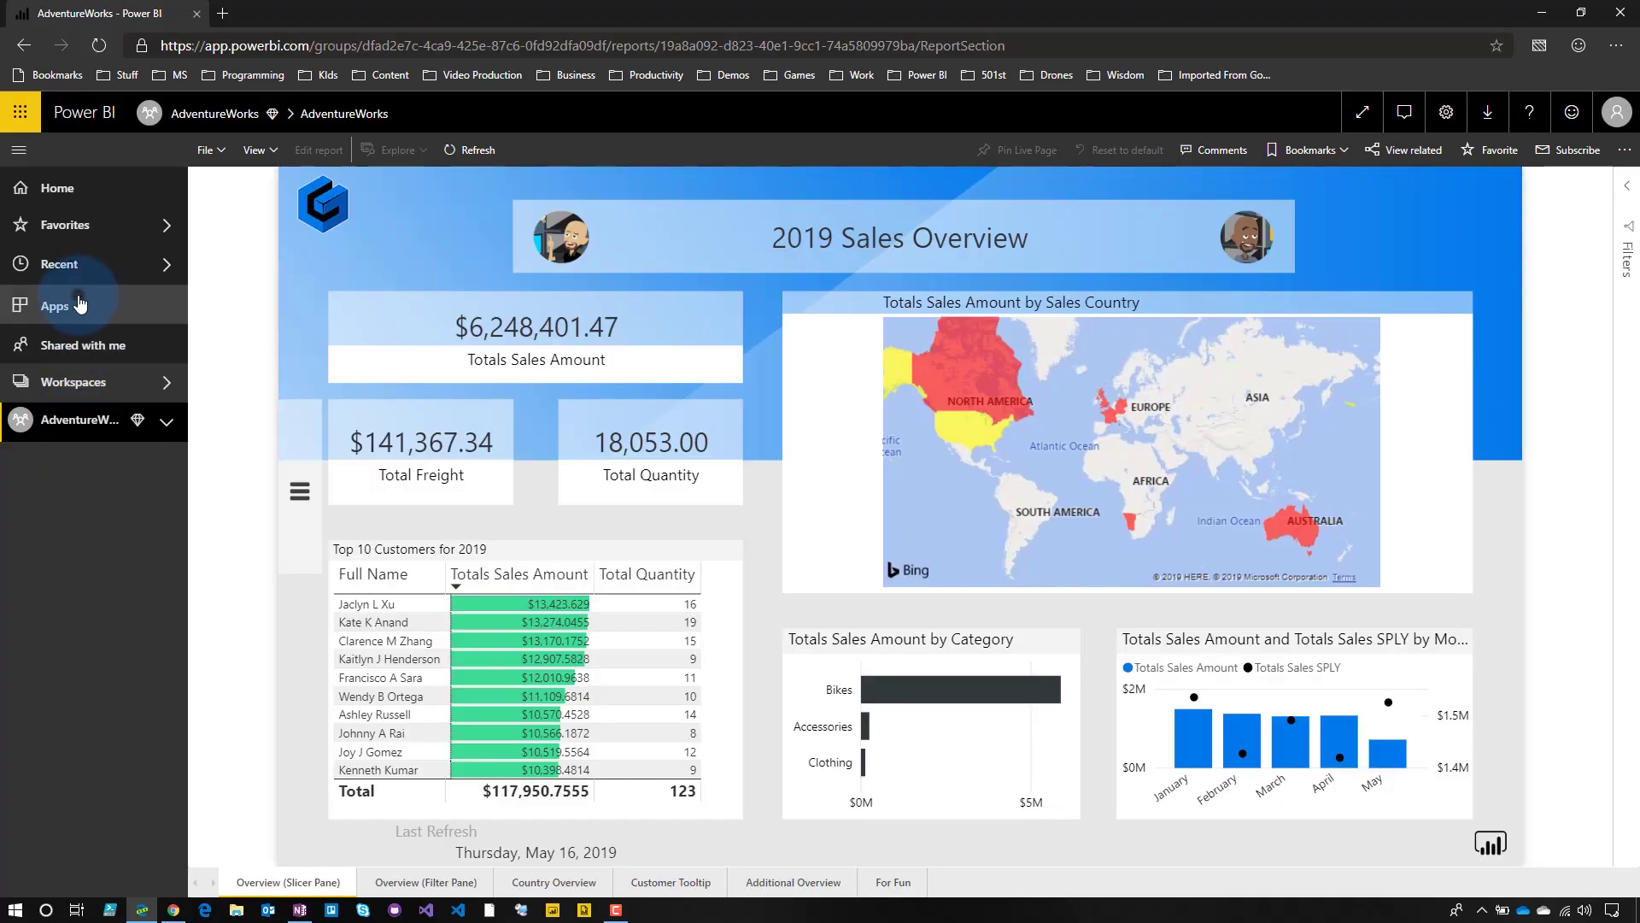
{"action": "left_click", "coordinate": [79, 304]}
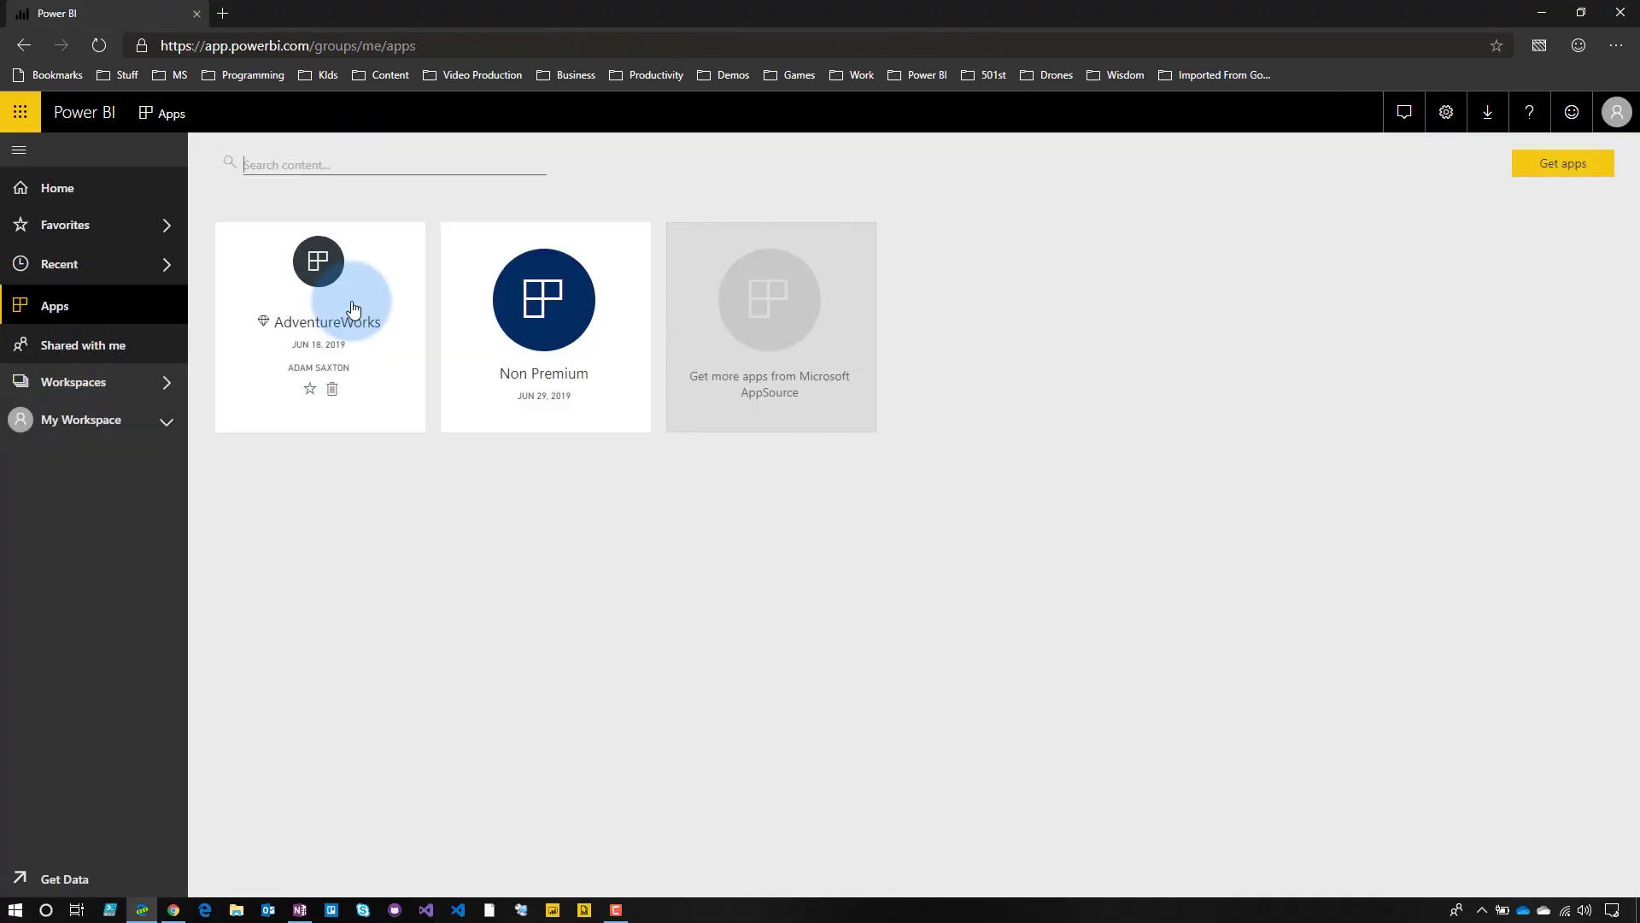
{"action": "left_click", "coordinate": [352, 306]}
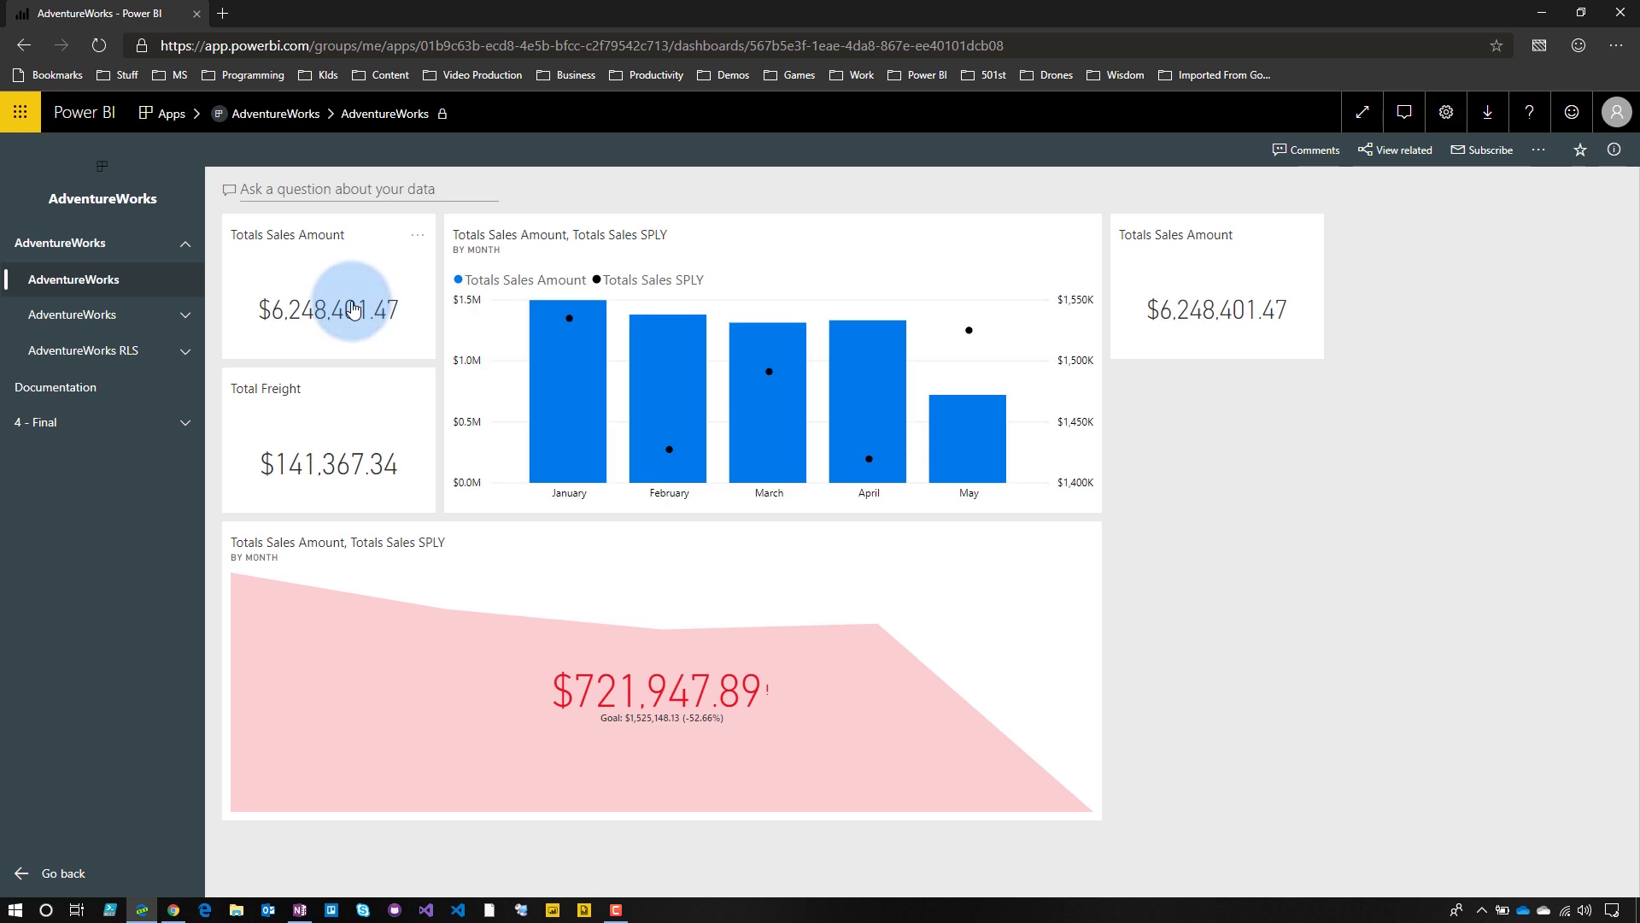